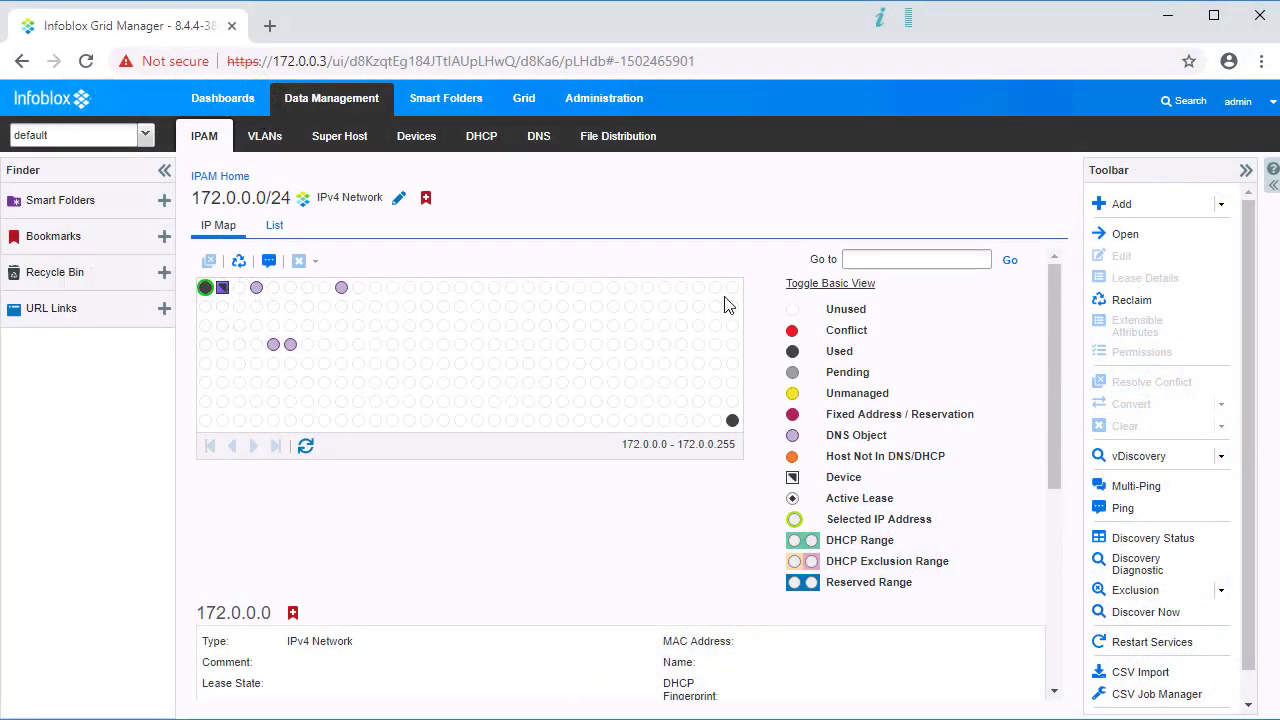
Step: Add host record testv4 for 172.0.0.31 on the IP map, save it, and refresh the map
{"action": "left_click", "coordinate": [735, 288]}
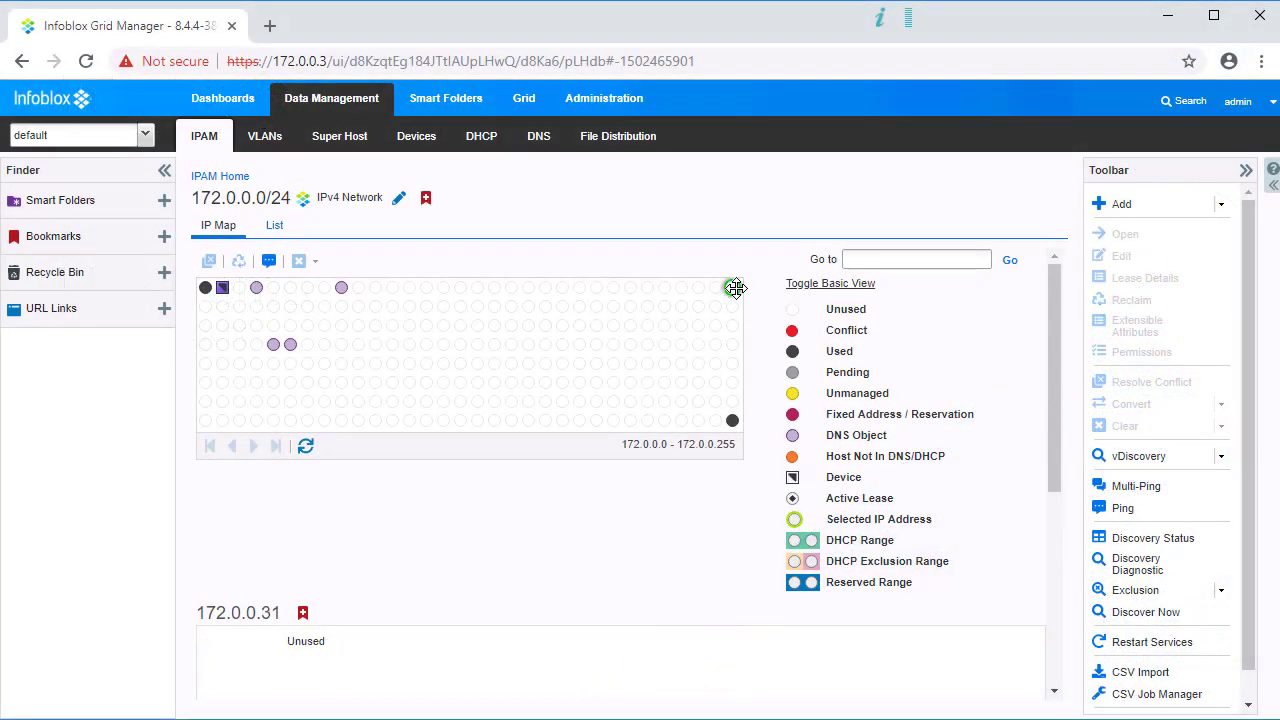
{"action": "left_click", "coordinate": [1222, 204]}
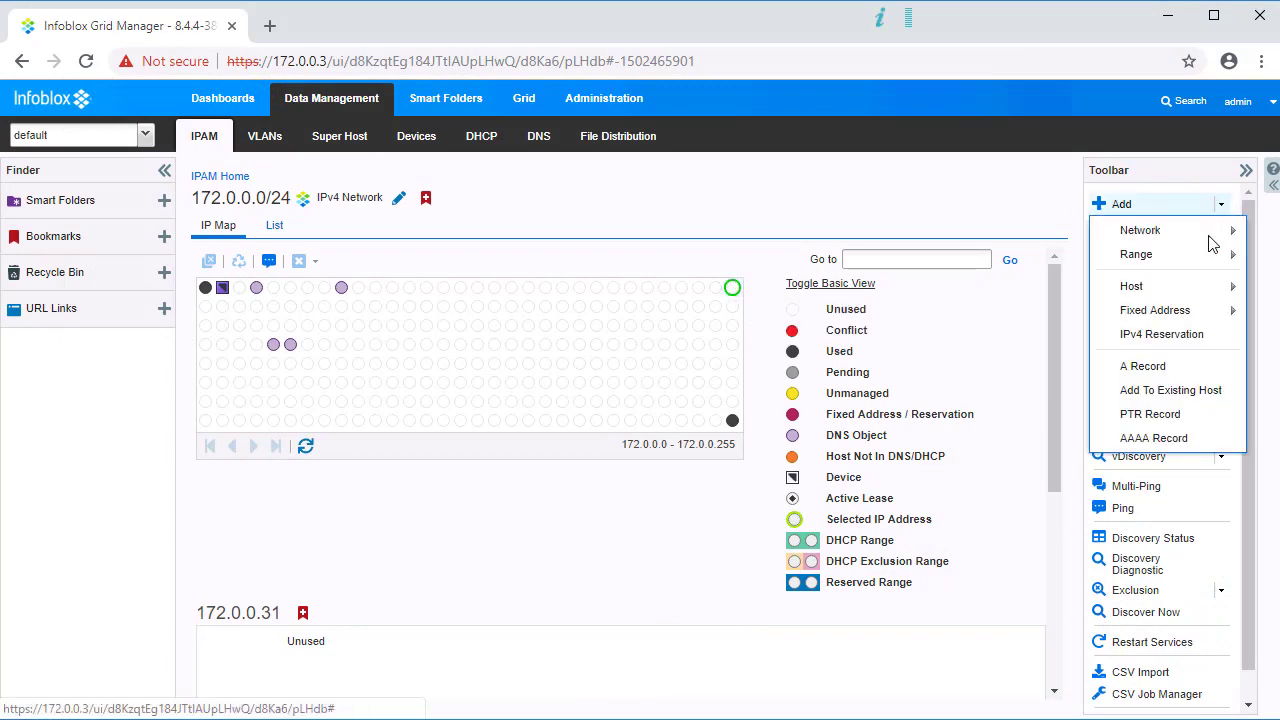
{"action": "mouse_move", "coordinate": [1180, 288]}
{"action": "left_click", "coordinate": [1060, 296]}
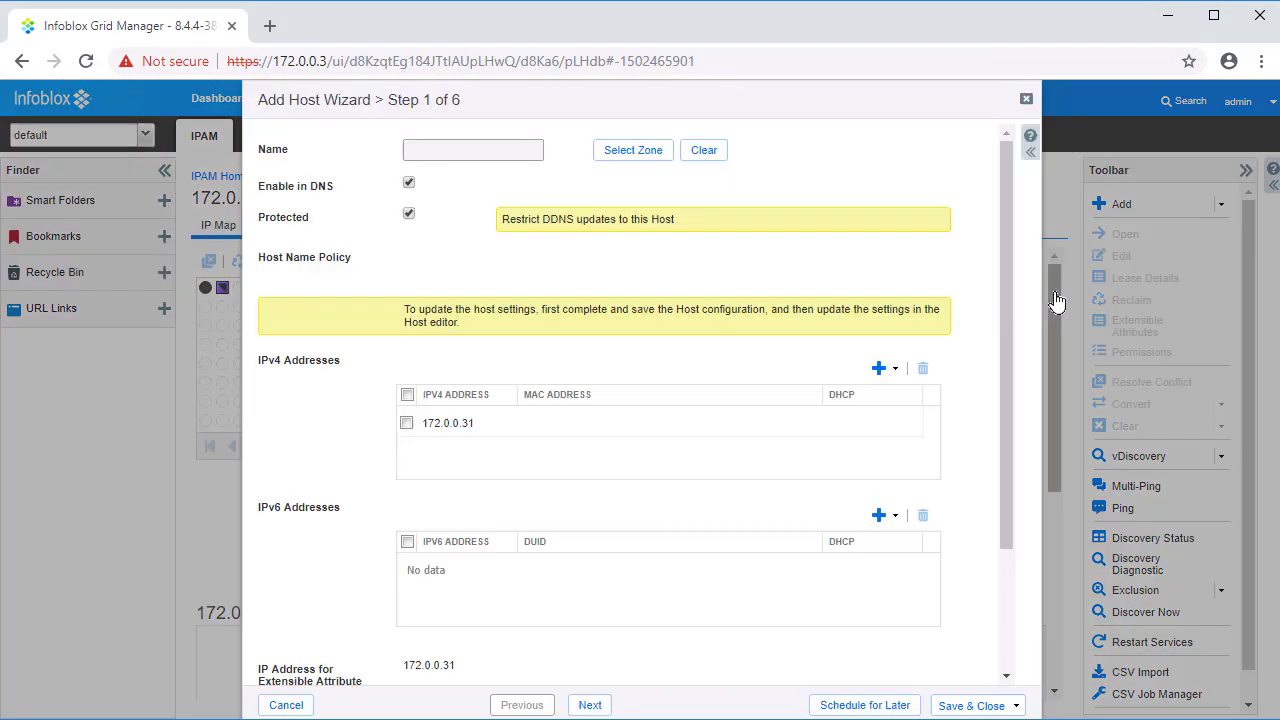
{"action": "scroll", "coordinate": [1011, 307], "scroll_direction": "up", "scroll_amount": 2}
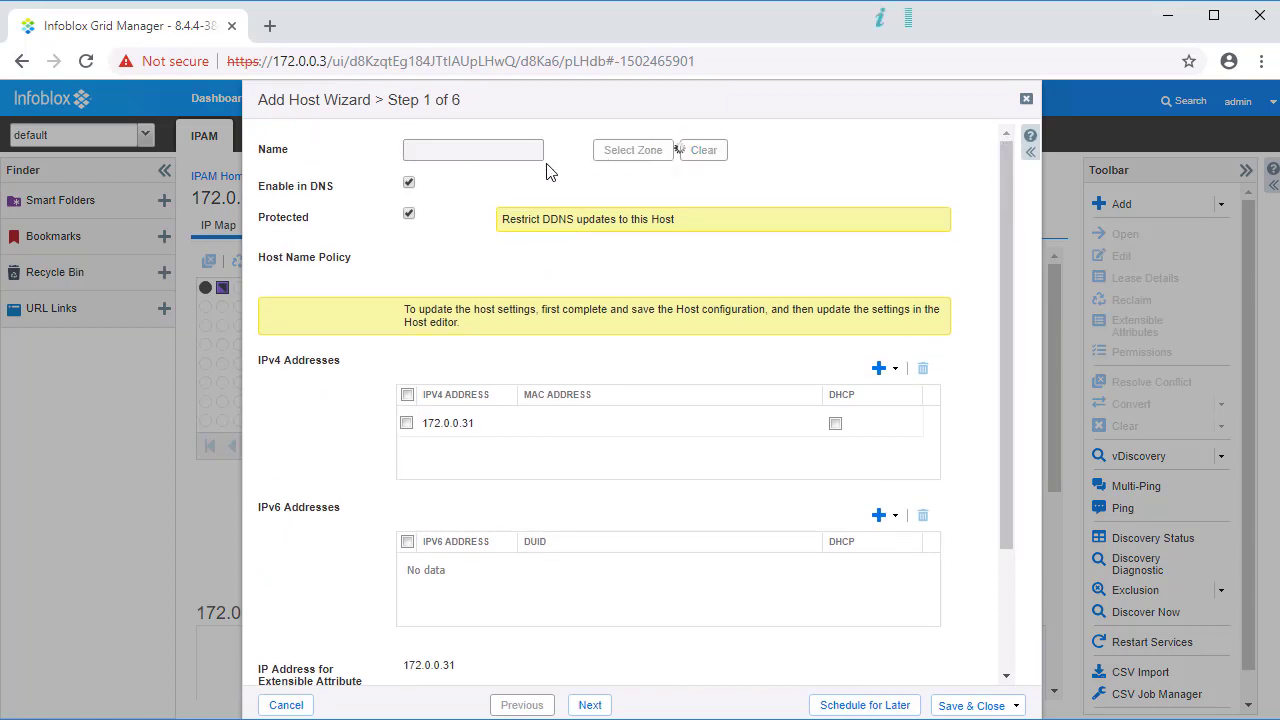
{"action": "left_click", "coordinate": [507, 152]}
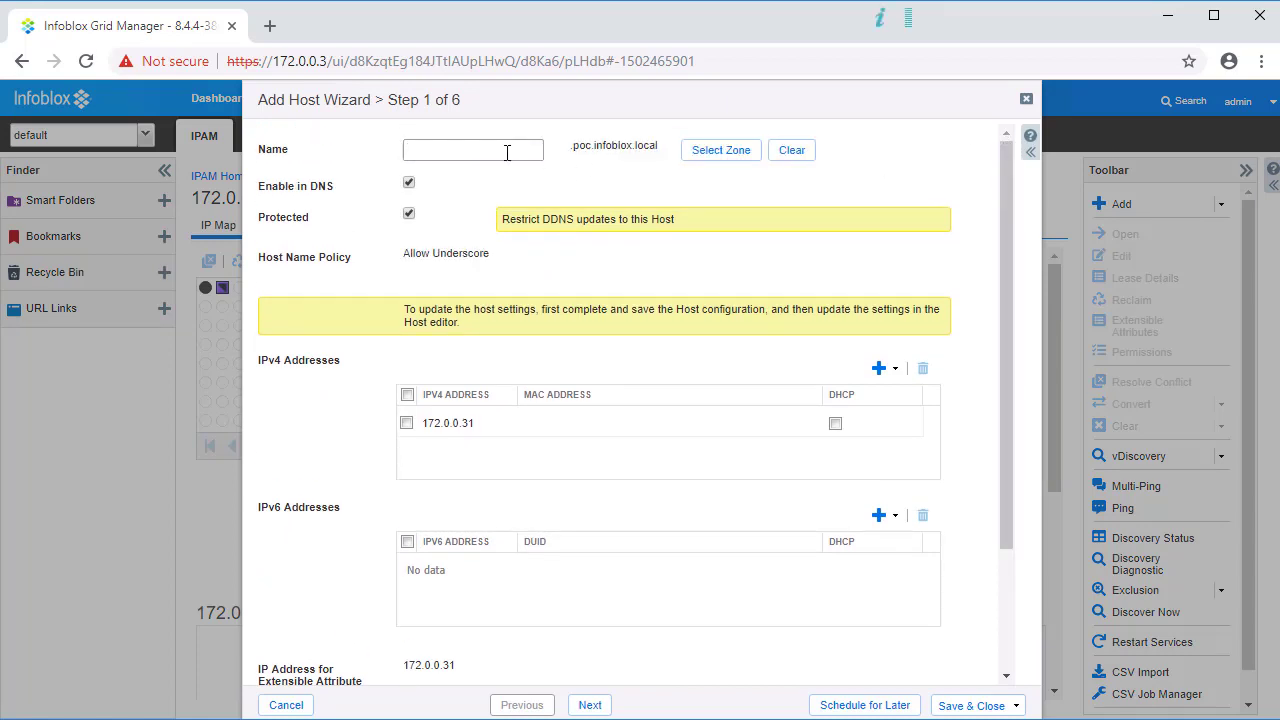
{"action": "type", "text": "testv4"}
{"action": "left_click_drag", "start_coordinate": [1007, 260], "coordinate": [1008, 388]}
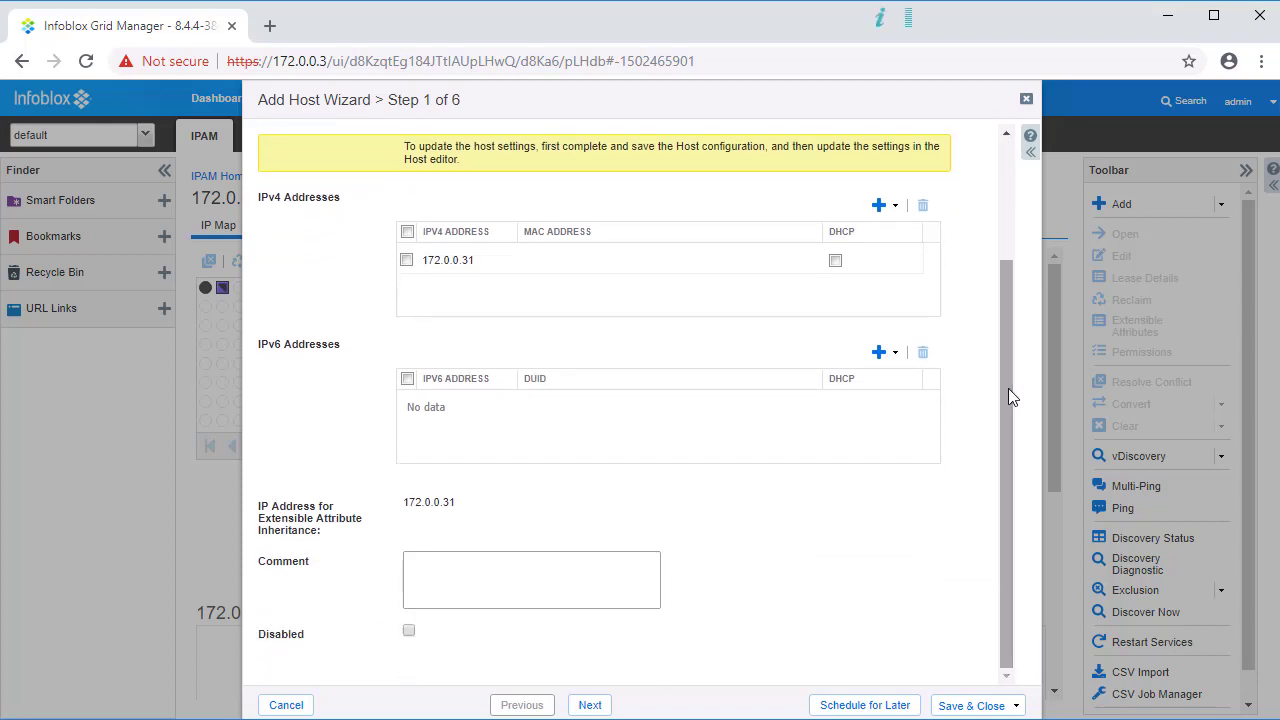
{"action": "left_click", "coordinate": [975, 705]}
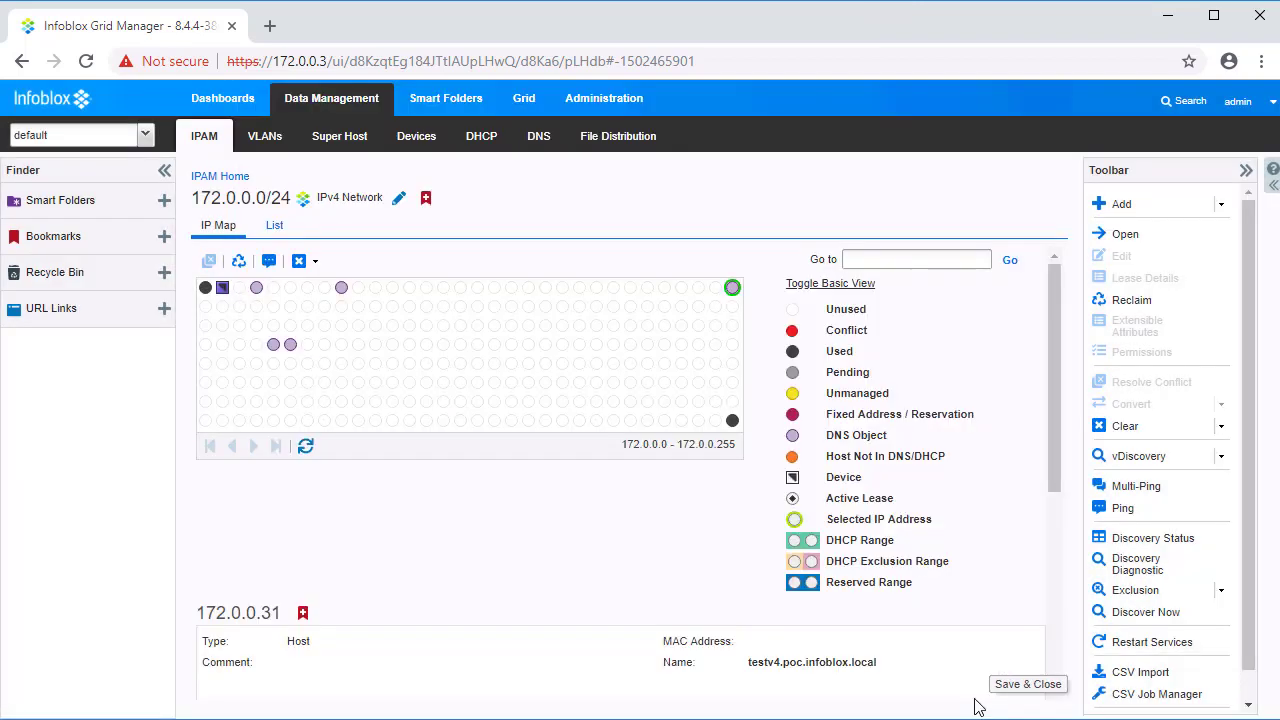
{"action": "left_click", "coordinate": [306, 447]}
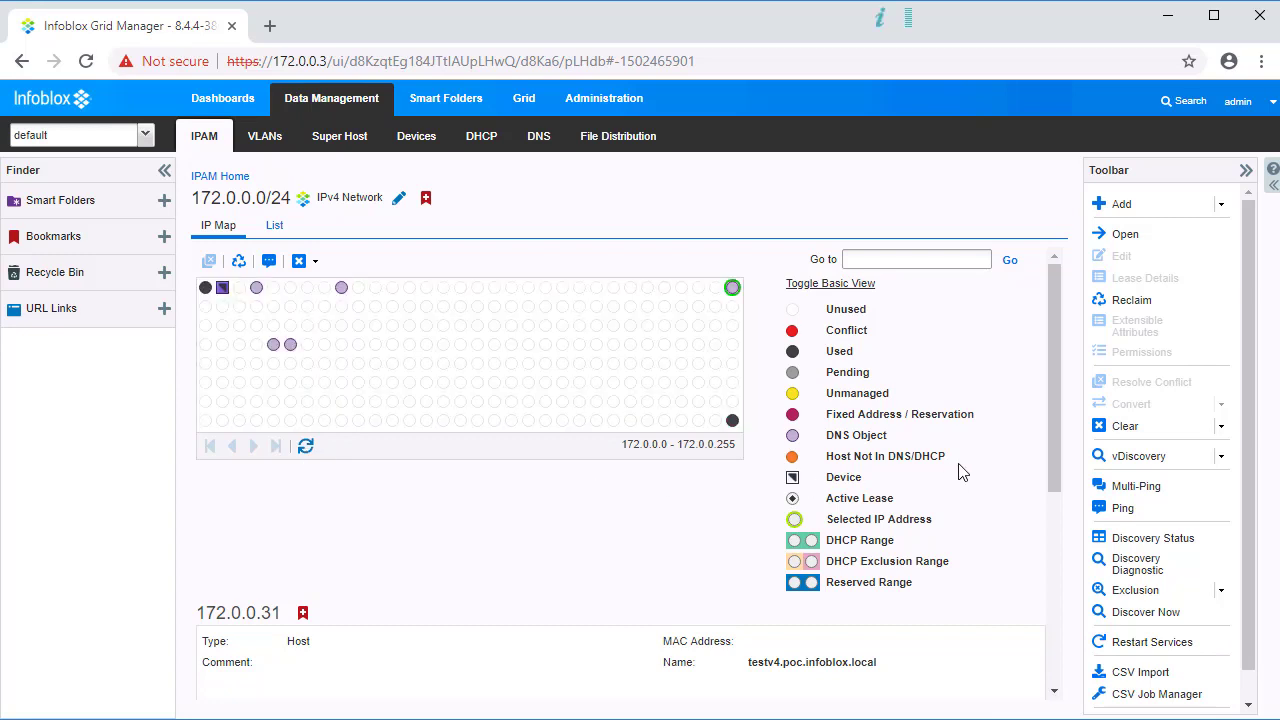
{"action": "left_click_drag", "start_coordinate": [1055, 355], "coordinate": [1065, 572]}
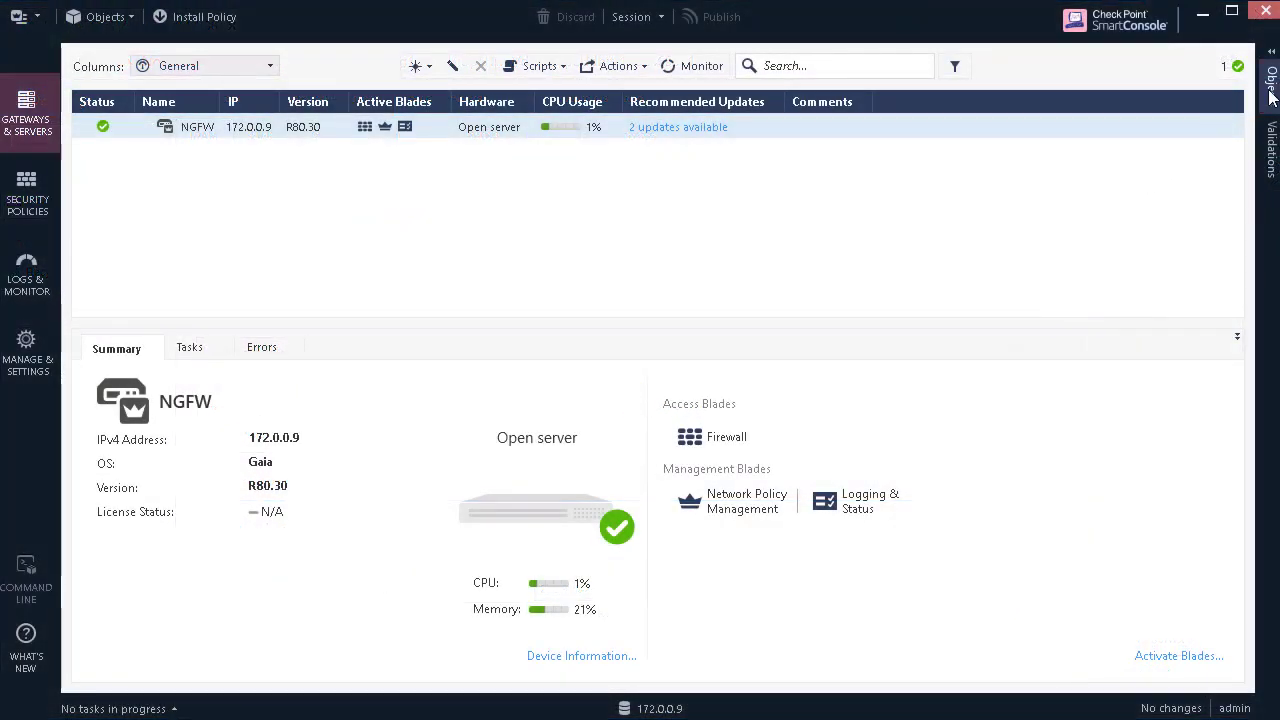
Step: Open the CP_AssetGroup network group and widen its Name column to confirm member testv4 (172.0.0.31)
{"action": "left_click", "coordinate": [1270, 90]}
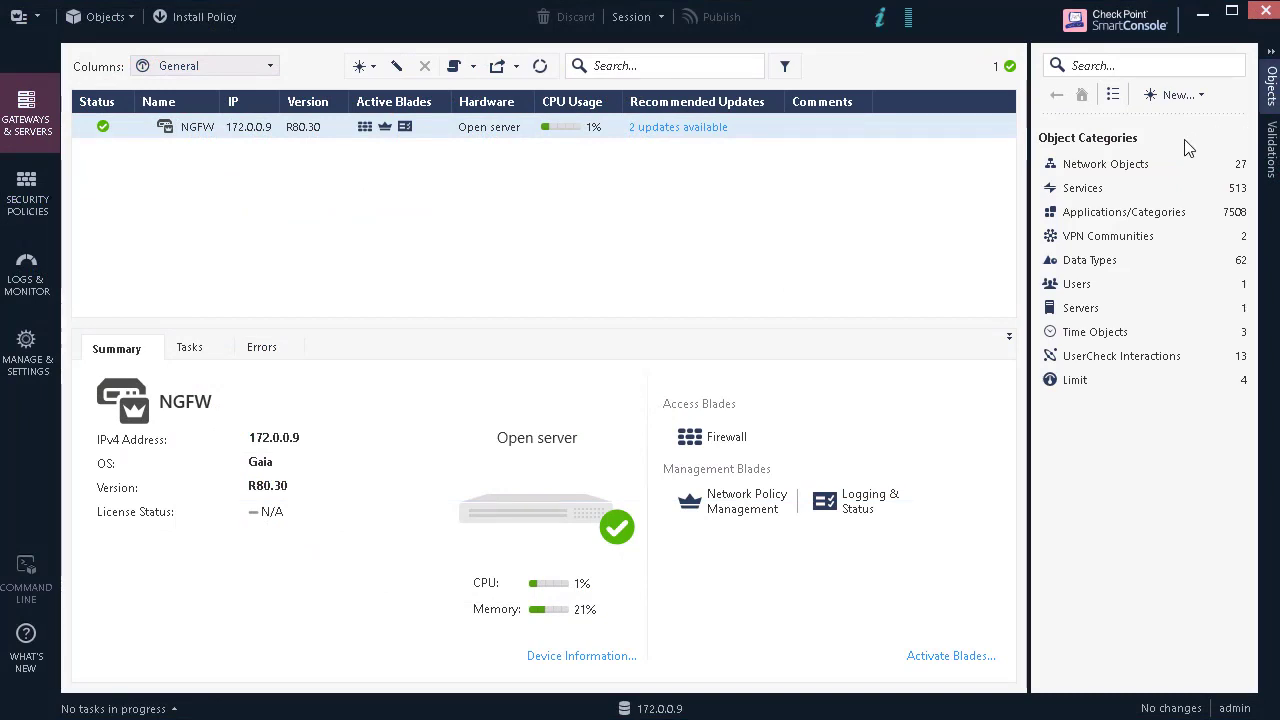
{"action": "left_click", "coordinate": [1153, 168]}
{"action": "left_click", "coordinate": [1088, 238]}
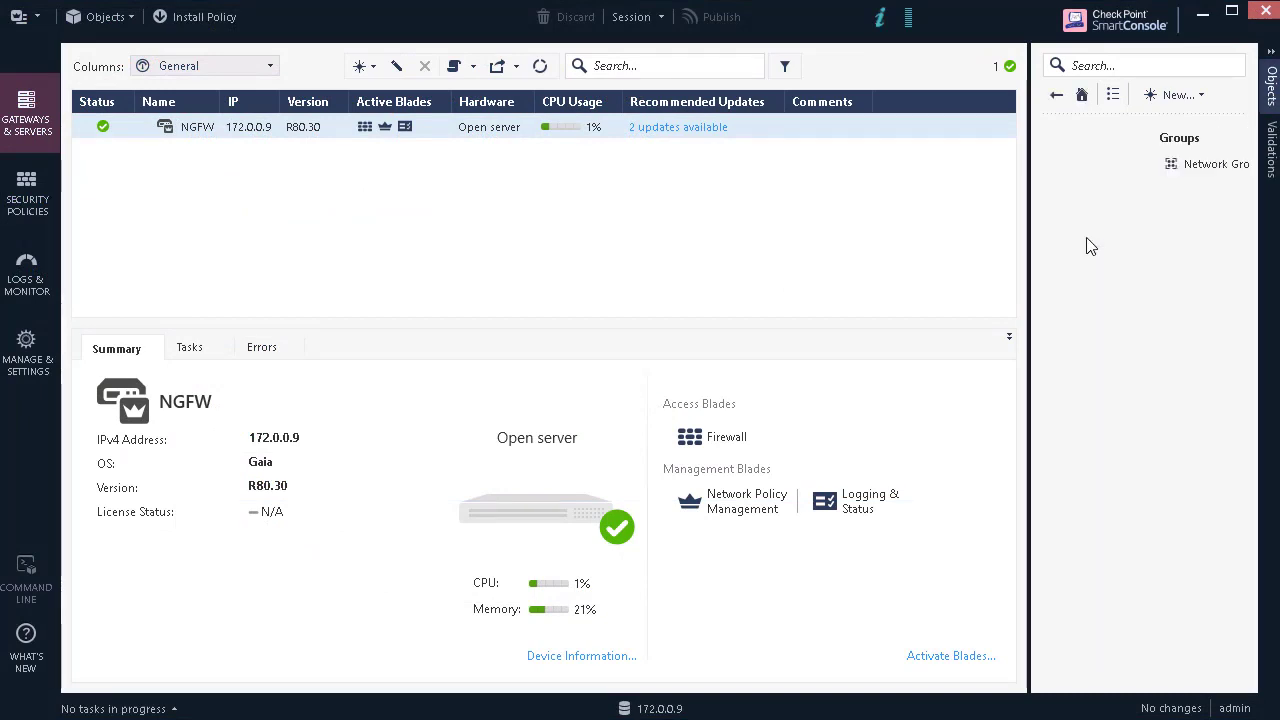
{"action": "left_click", "coordinate": [1090, 166]}
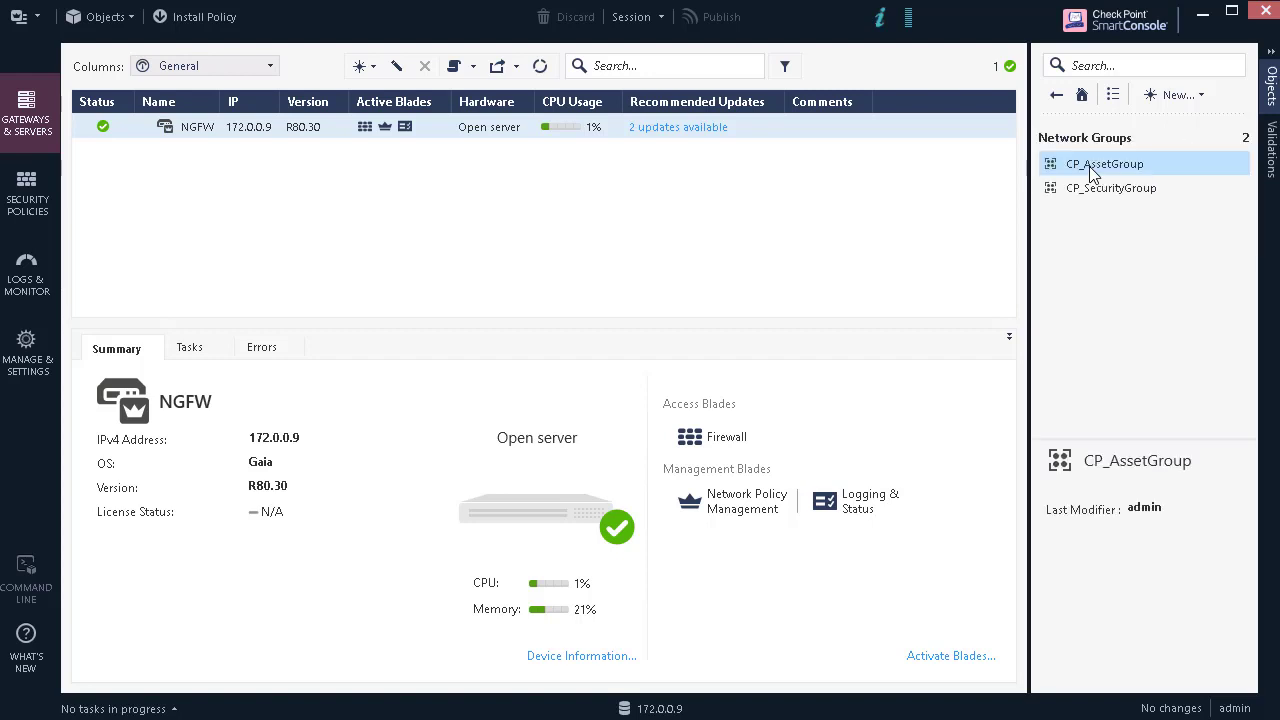
{"action": "double_click", "coordinate": [1093, 168]}
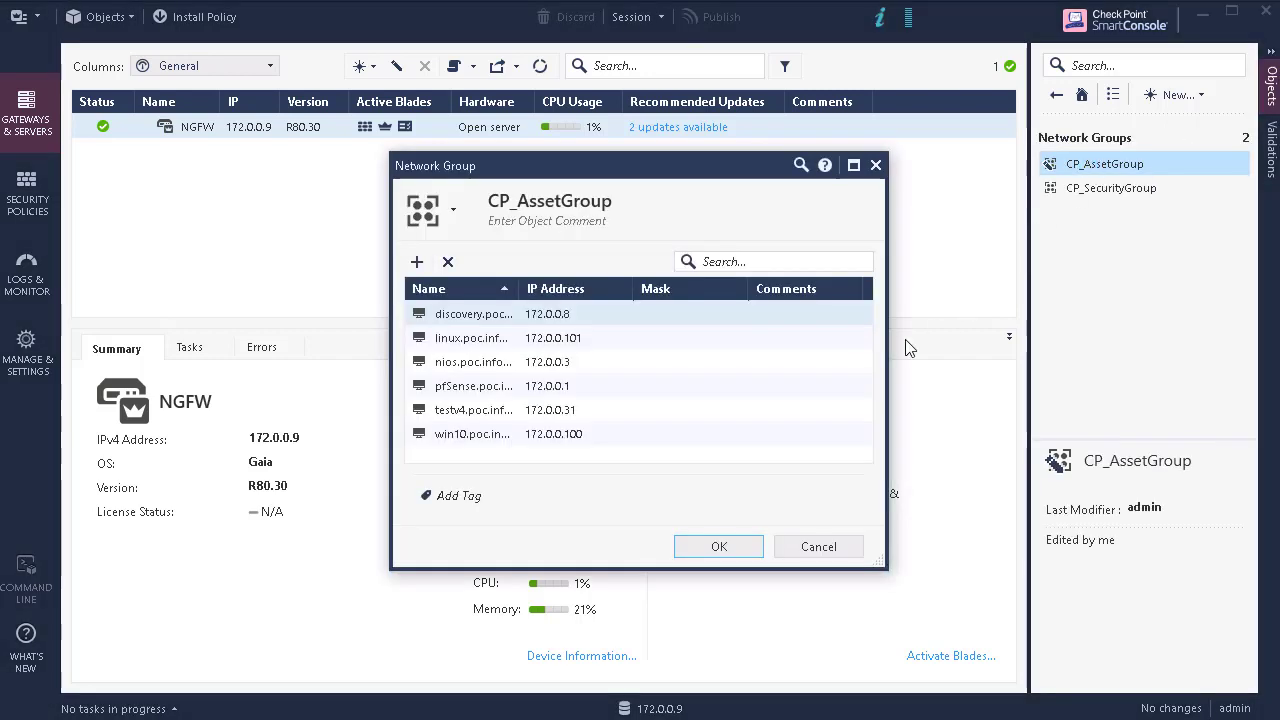
{"action": "left_click", "coordinate": [480, 410]}
{"action": "left_click_drag", "start_coordinate": [519, 288], "coordinate": [585, 288]}
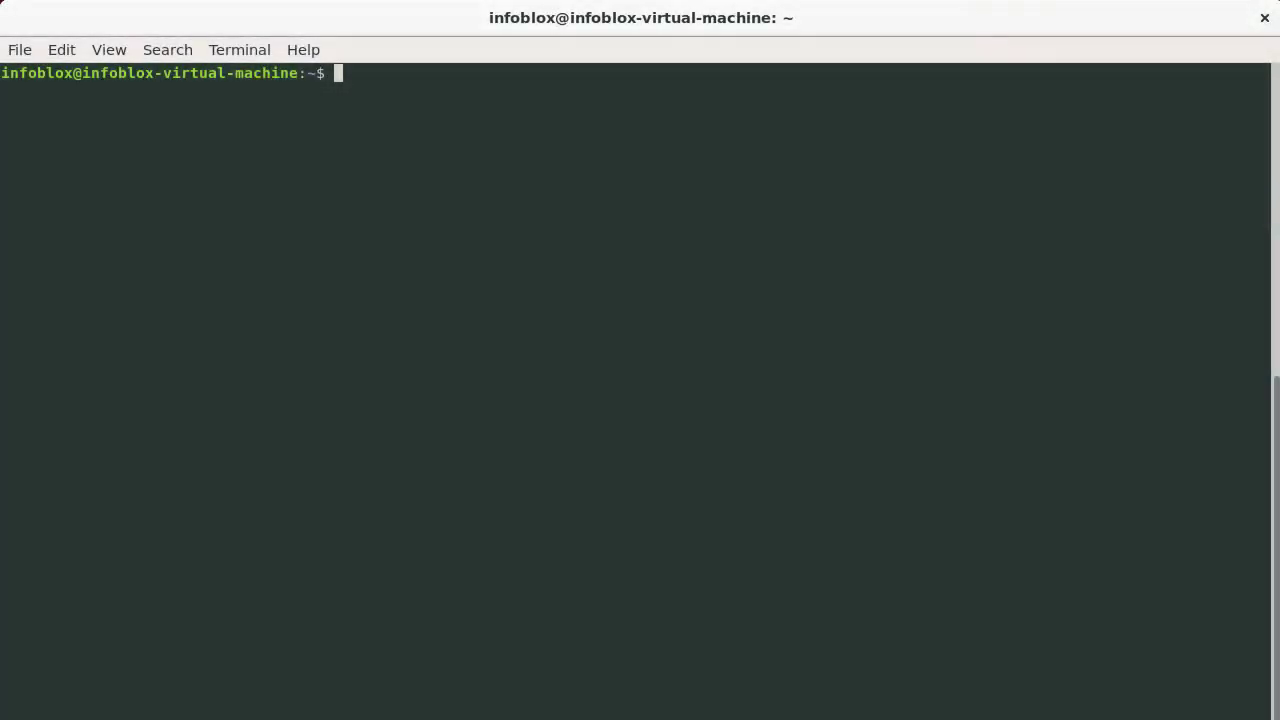
{"action": "type", "text": "dig example.com"}
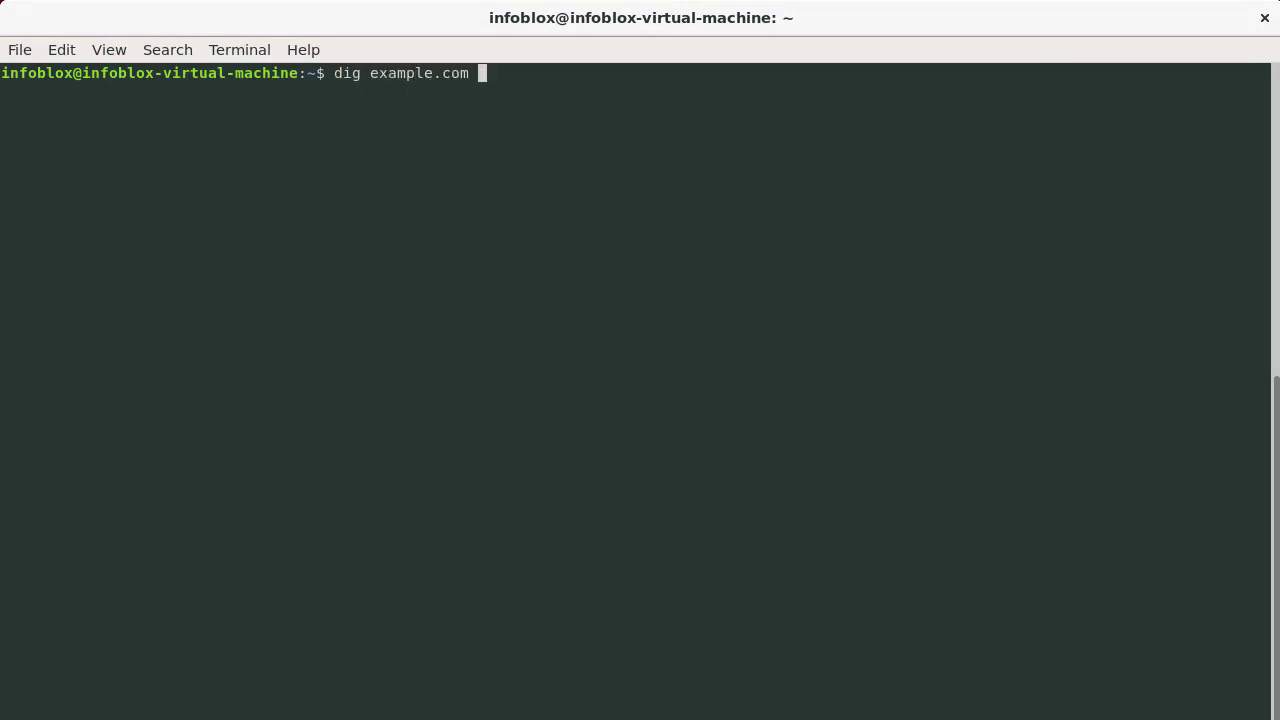
{"action": "type", "text": " @172.0.0.3"}
{"action": "key", "text": "Return"}
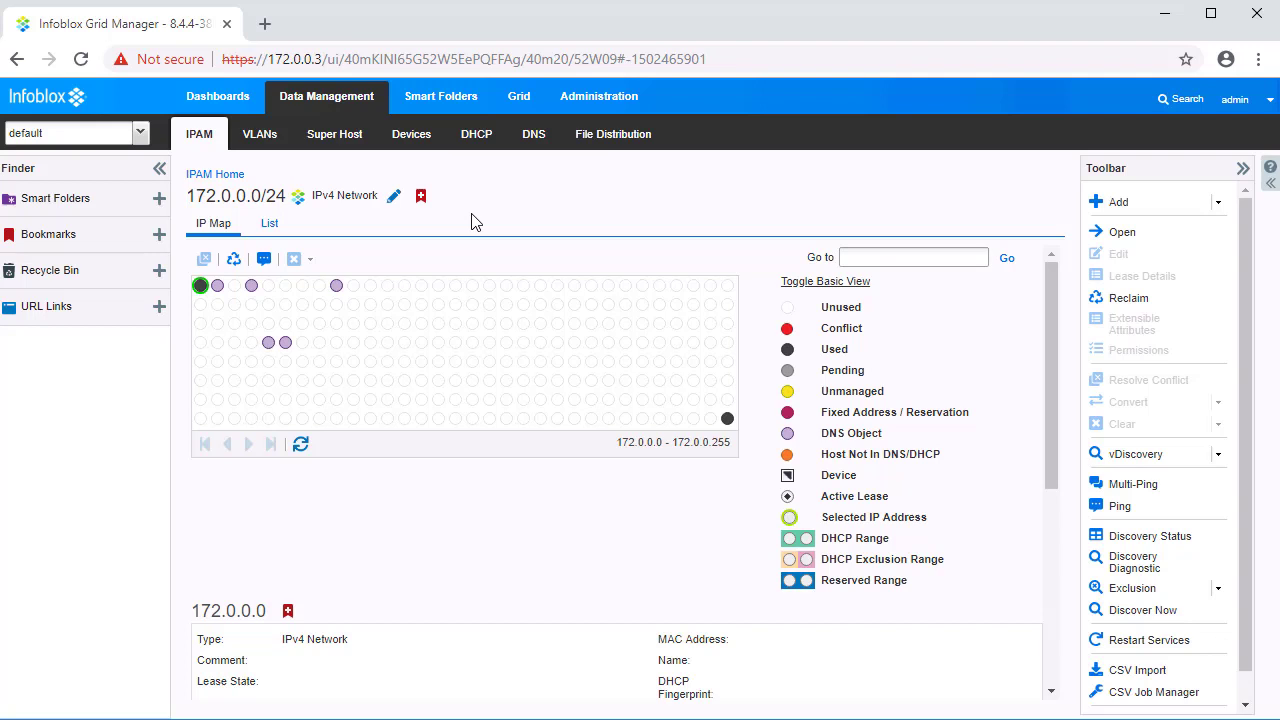
Step: Select 172.0.0.101 on the IP map and scroll down to its details
{"action": "left_click", "coordinate": [286, 342]}
{"action": "left_click_drag", "start_coordinate": [1051, 328], "coordinate": [1060, 530]}
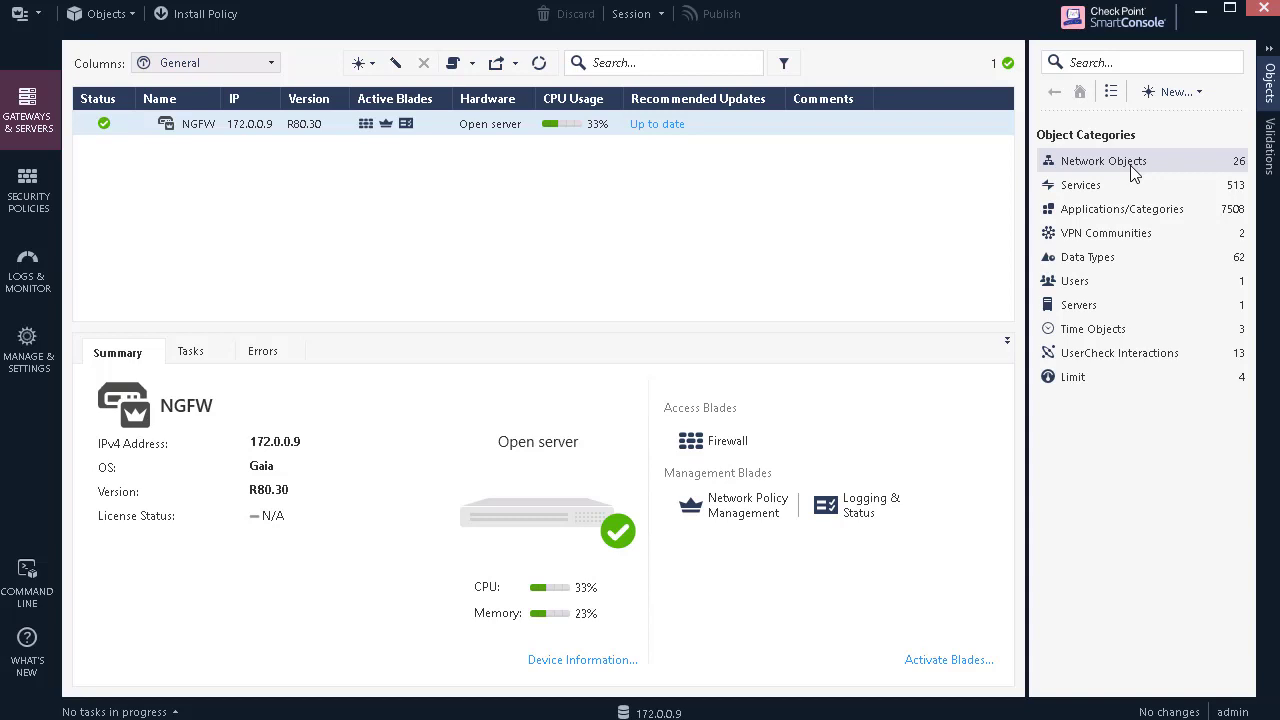
Step: Open CP_SecurityGroup under Network Groups and widen Name to reveal member linux.poc.infoblox.local
{"action": "left_click", "coordinate": [1133, 171]}
{"action": "left_click", "coordinate": [1138, 249]}
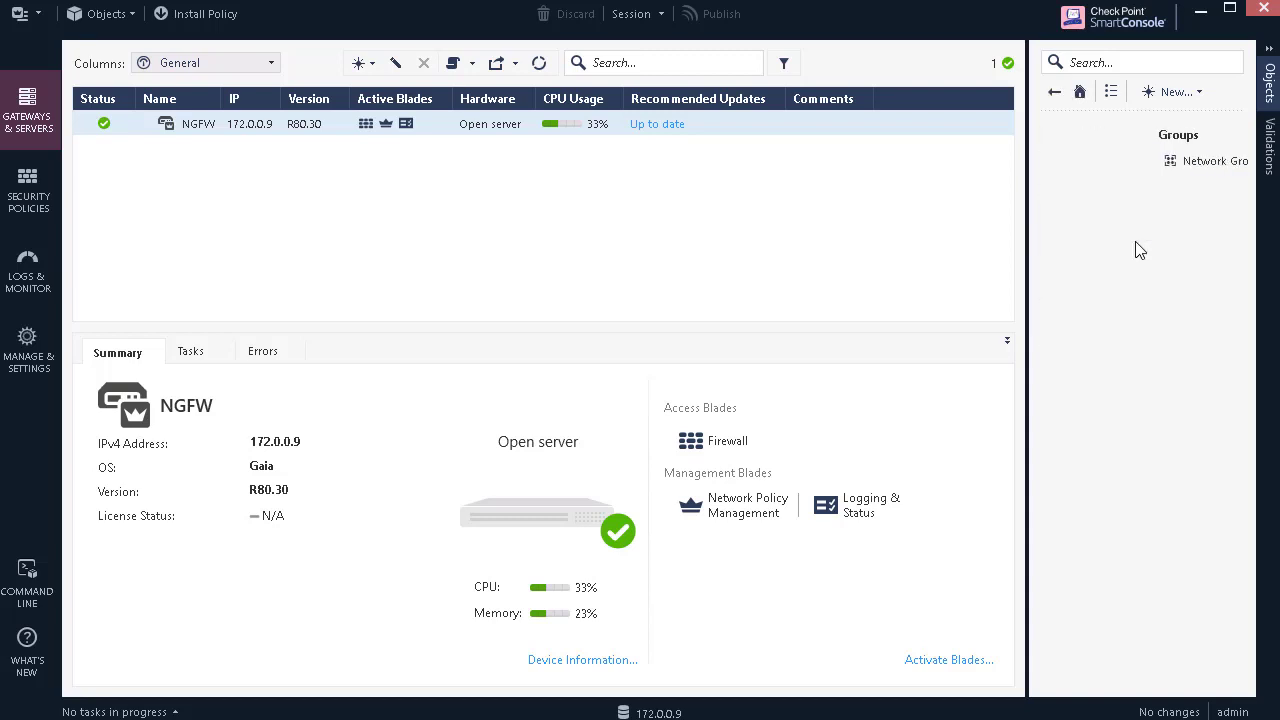
{"action": "left_click", "coordinate": [1137, 168]}
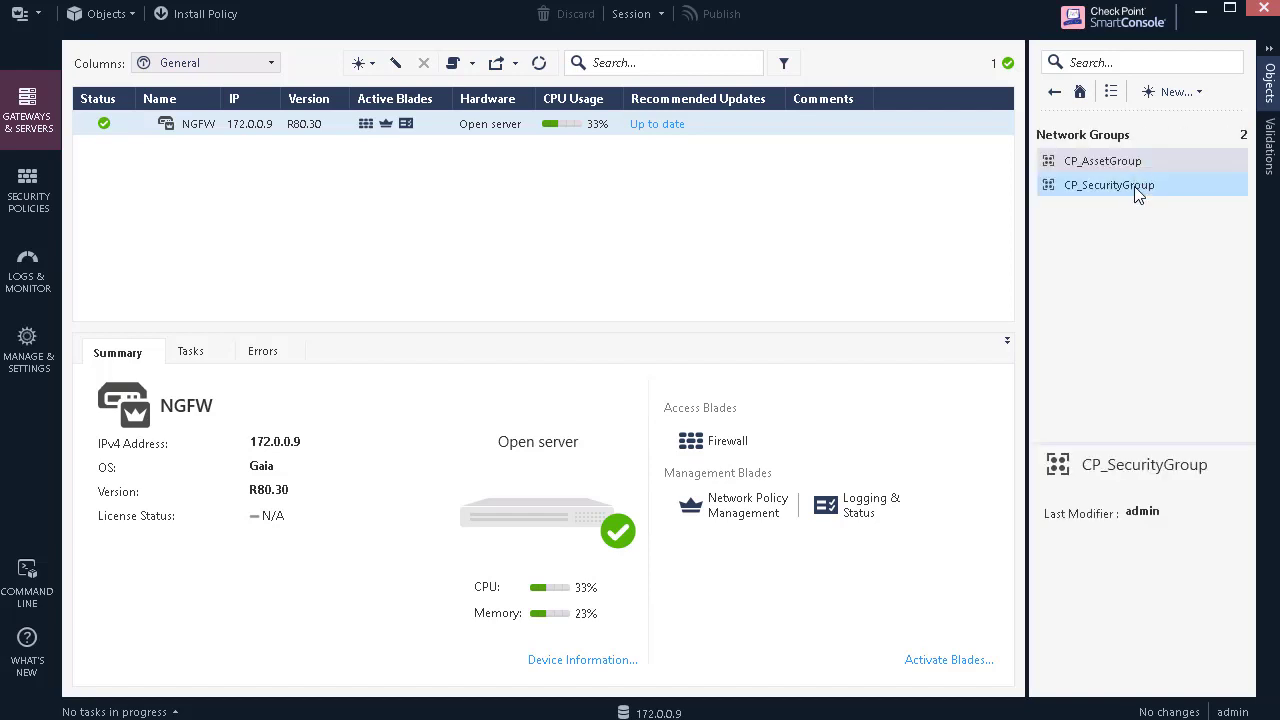
{"action": "left_click", "coordinate": [1125, 194]}
{"action": "double_click", "coordinate": [1106, 193]}
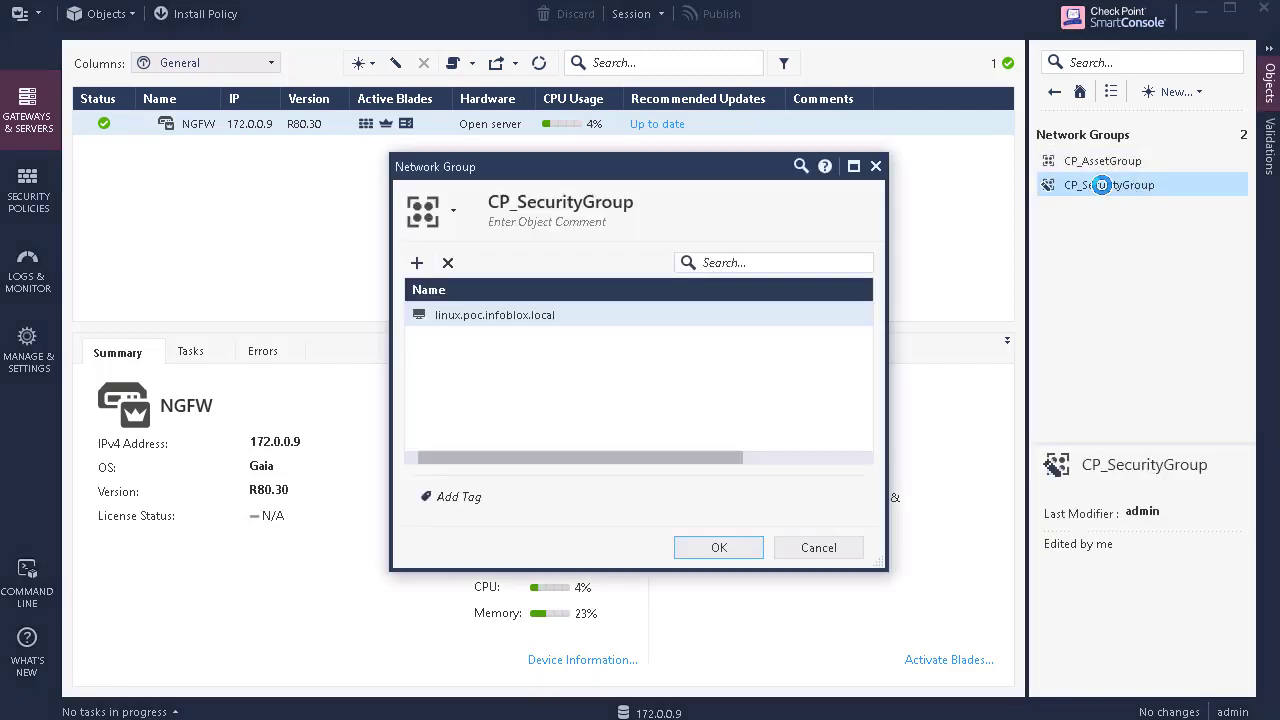
{"action": "left_click_drag", "start_coordinate": [518, 289], "coordinate": [580, 289]}
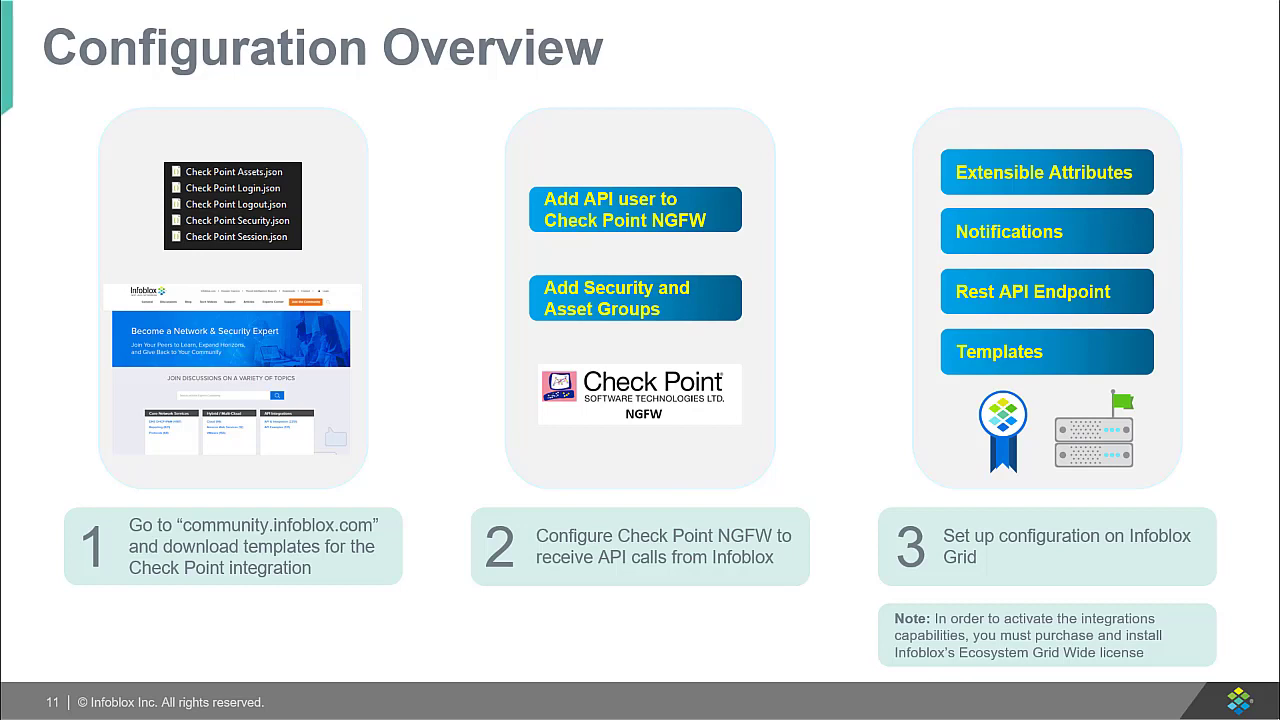
Step: Advance to the 'Live Demo – Configuration Walkthrough' slide
{"action": "key", "text": "Right"}
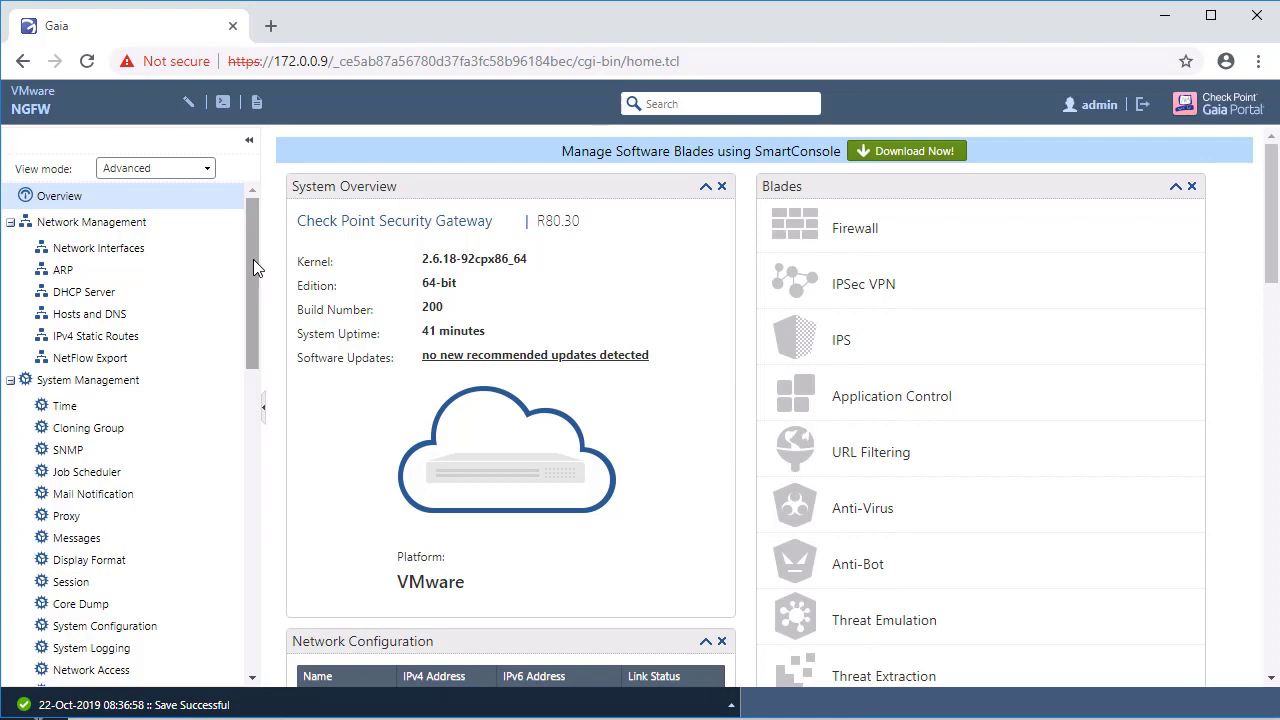
Step: Add 172.0.0.3 as a GUI client under User Management > GUI Clients
{"action": "left_click_drag", "start_coordinate": [253, 259], "coordinate": [271, 523]}
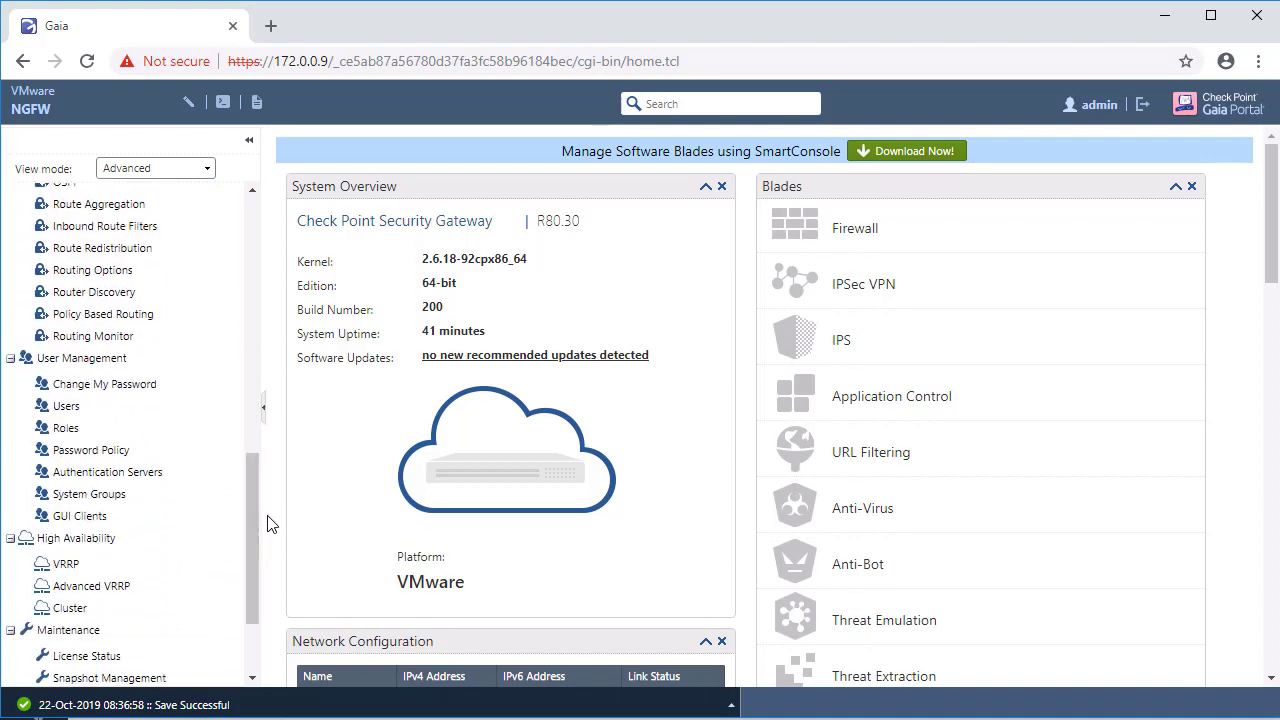
{"action": "left_click", "coordinate": [130, 518]}
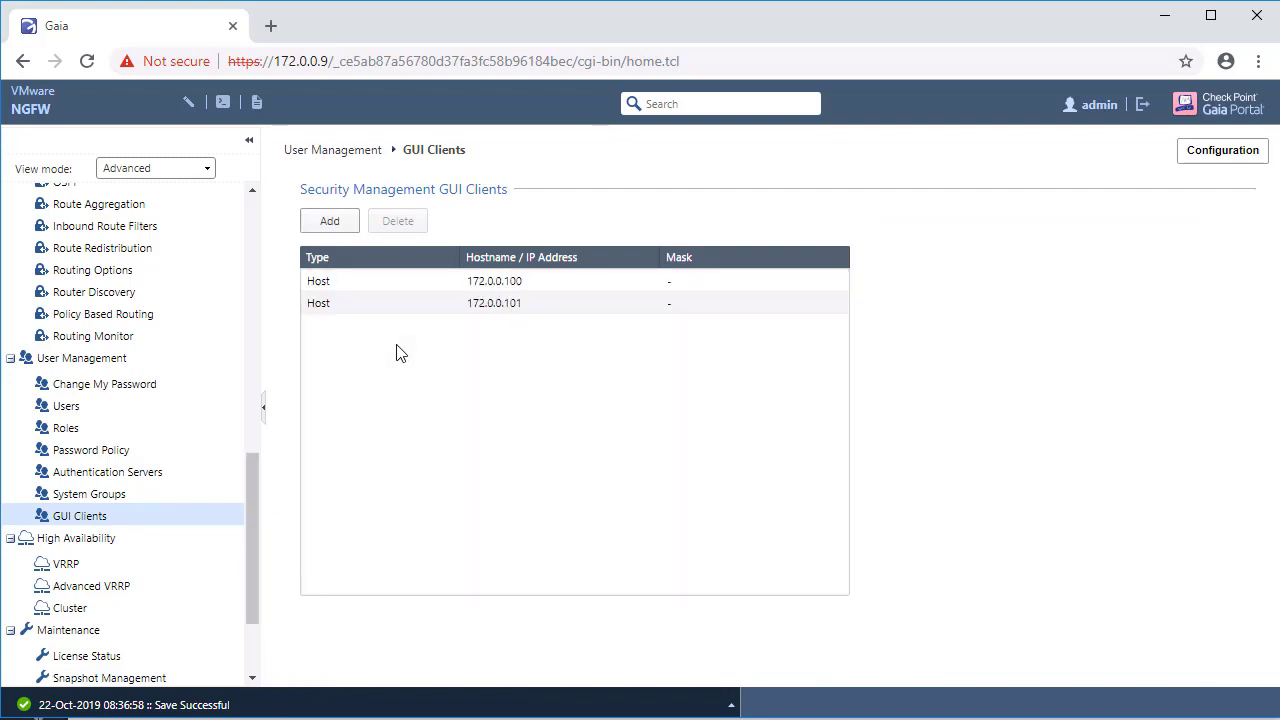
{"action": "left_click", "coordinate": [343, 223]}
{"action": "type", "text": "172.0.0.100"}
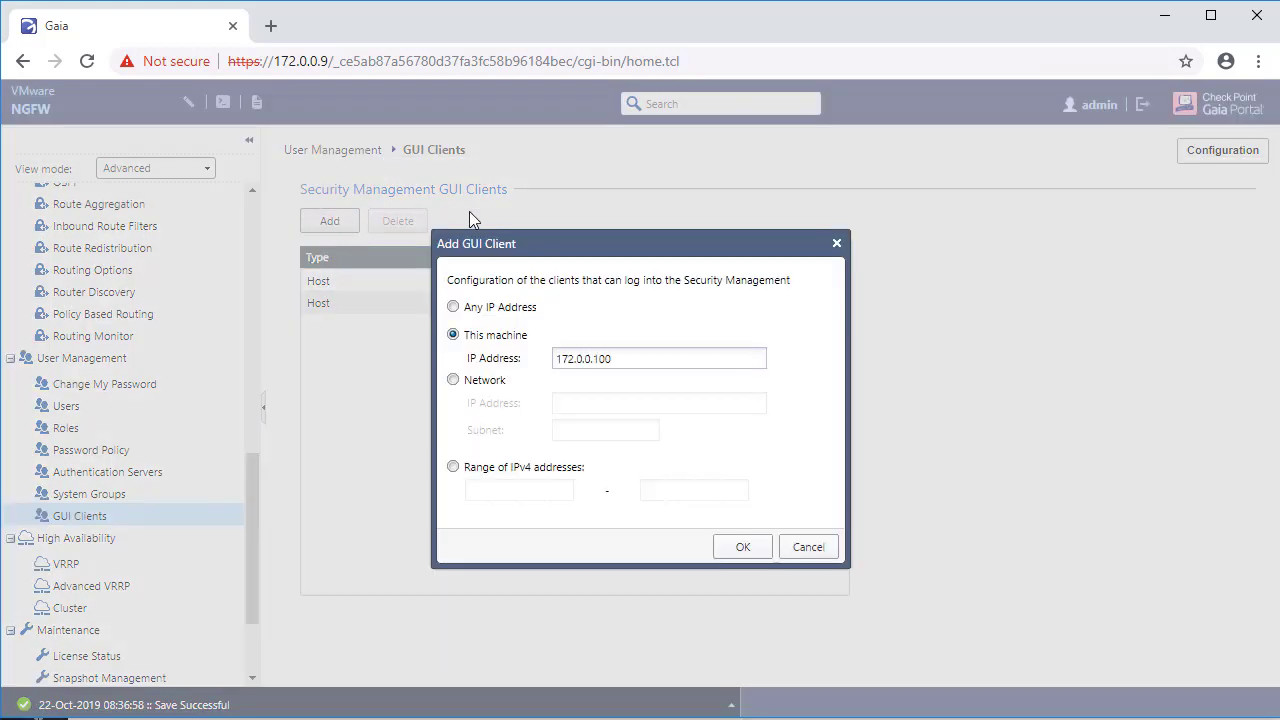
{"action": "key", "text": "BackSpace"}
{"action": "key", "text": "BackSpace"}
{"action": "key", "text": "BackSpace"}
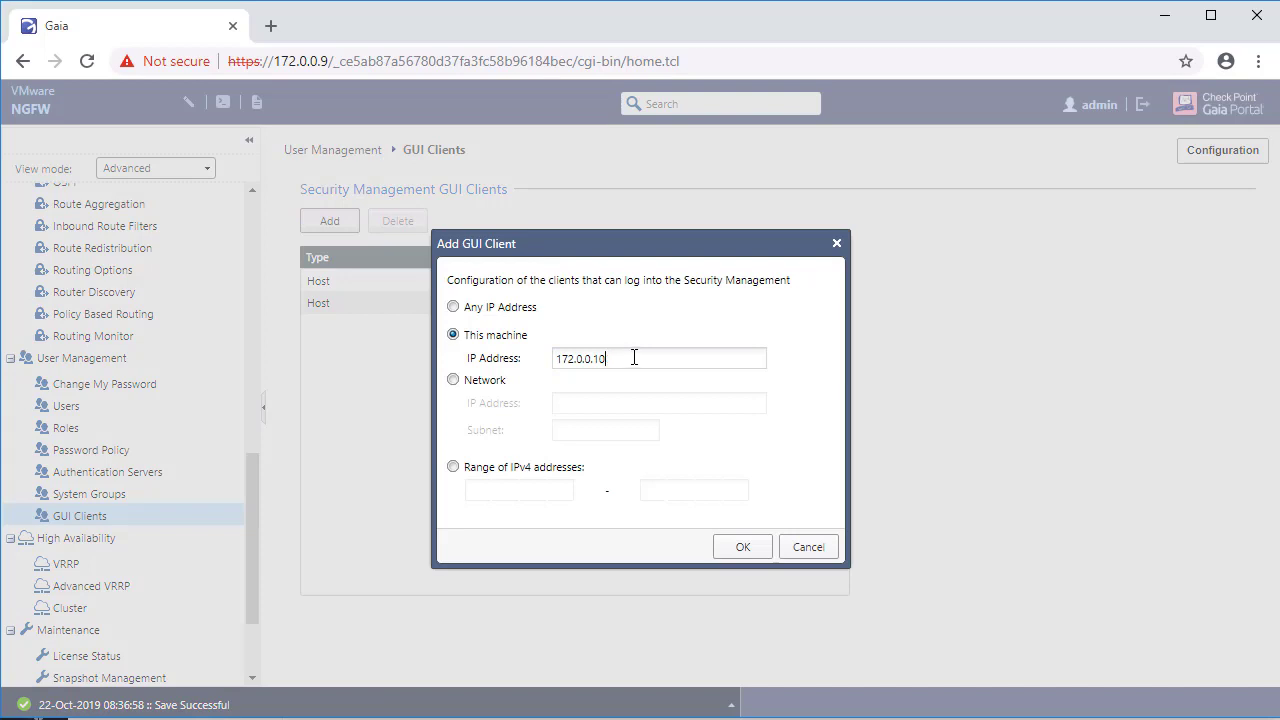
{"action": "type", "text": "3"}
{"action": "left_click", "coordinate": [740, 549]}
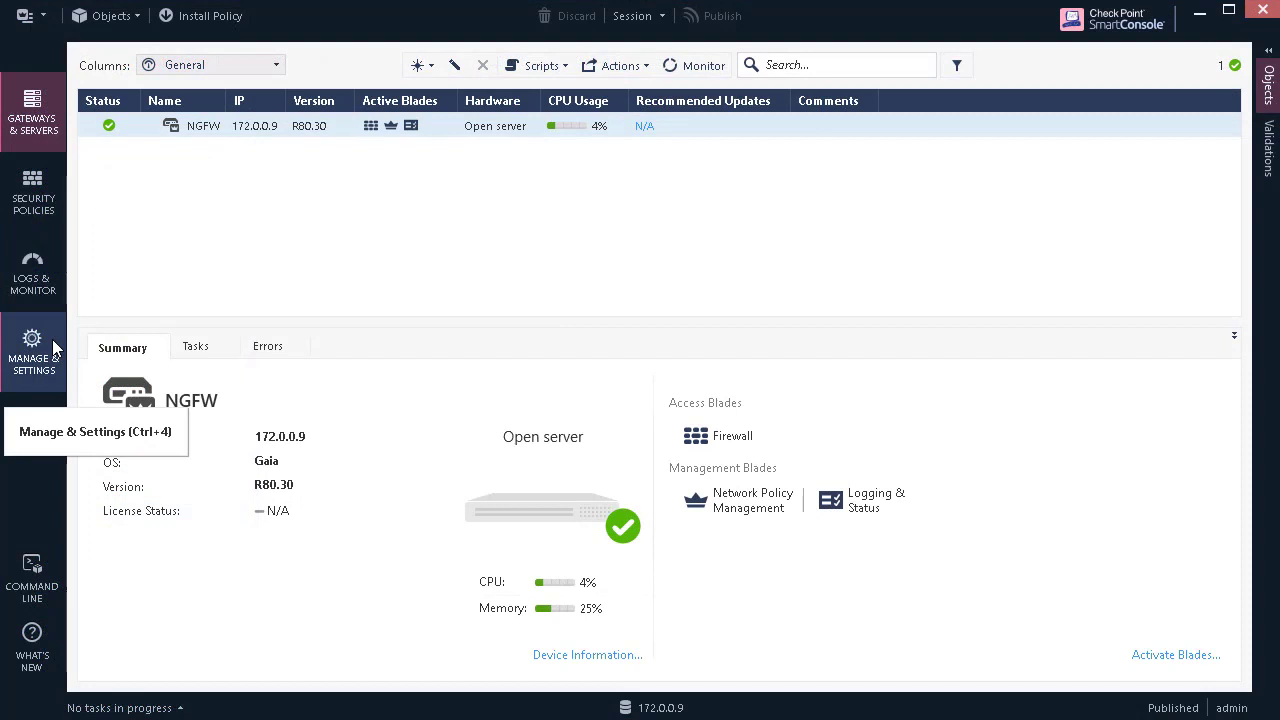
Step: Set the Management API to start automatically and accept calls from all GUI-client IP addresses
{"action": "left_click", "coordinate": [33, 350]}
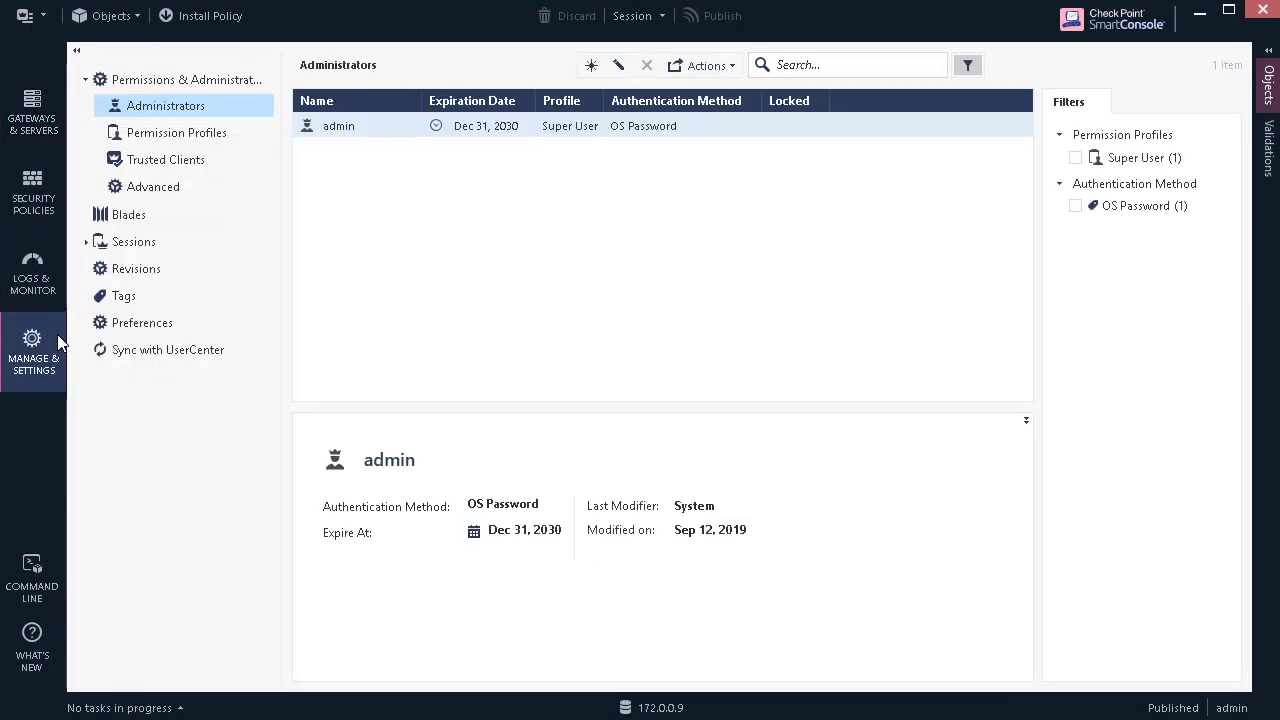
{"action": "left_click", "coordinate": [176, 217]}
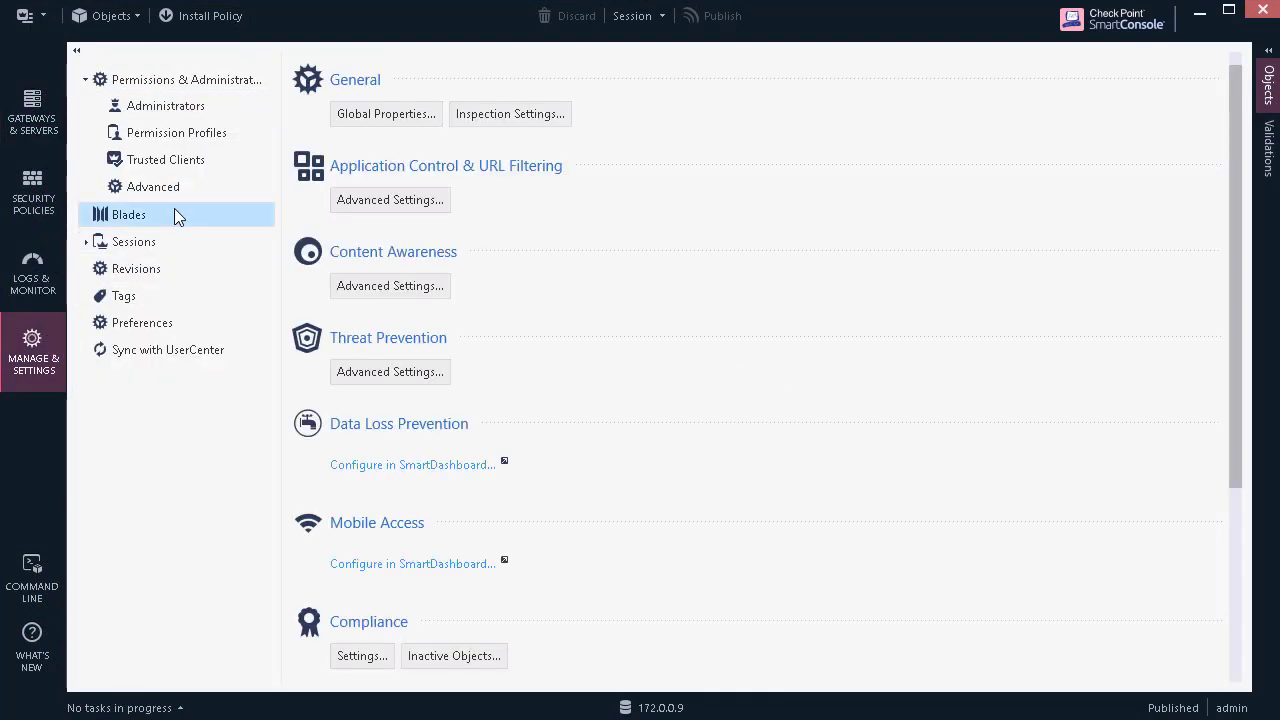
{"action": "left_click_drag", "start_coordinate": [1236, 222], "coordinate": [1236, 463]}
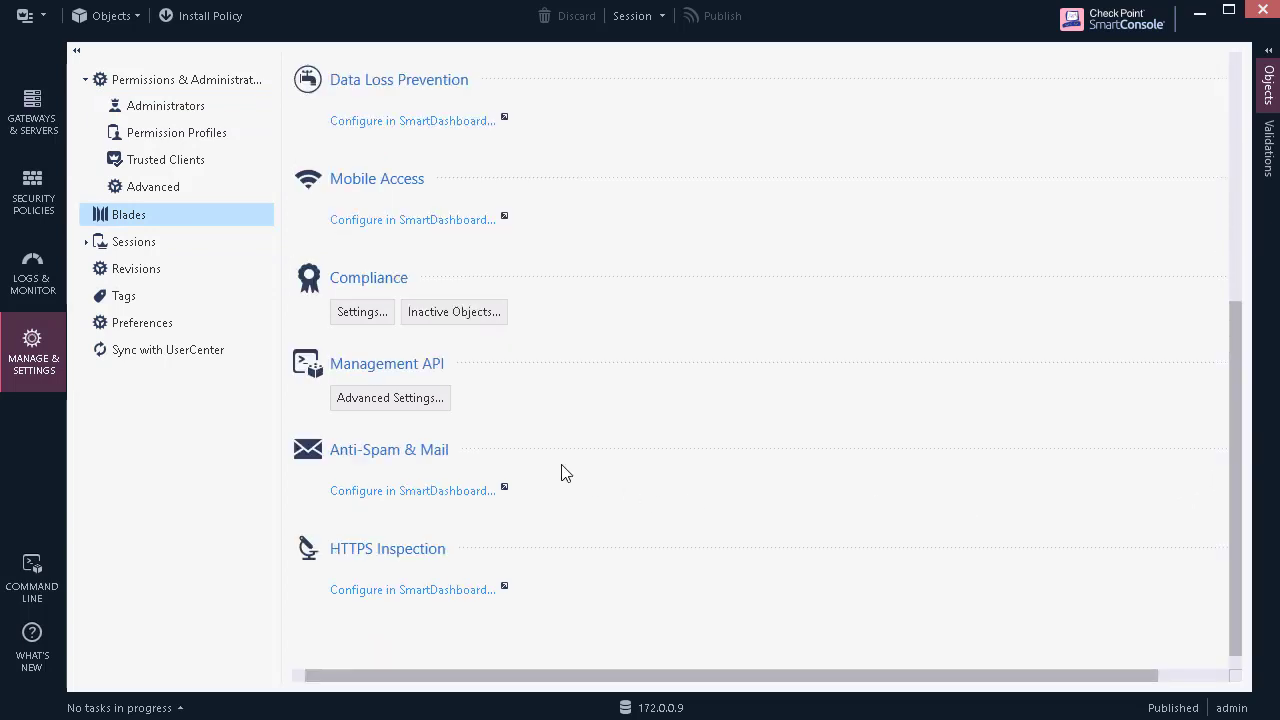
{"action": "left_click", "coordinate": [441, 398]}
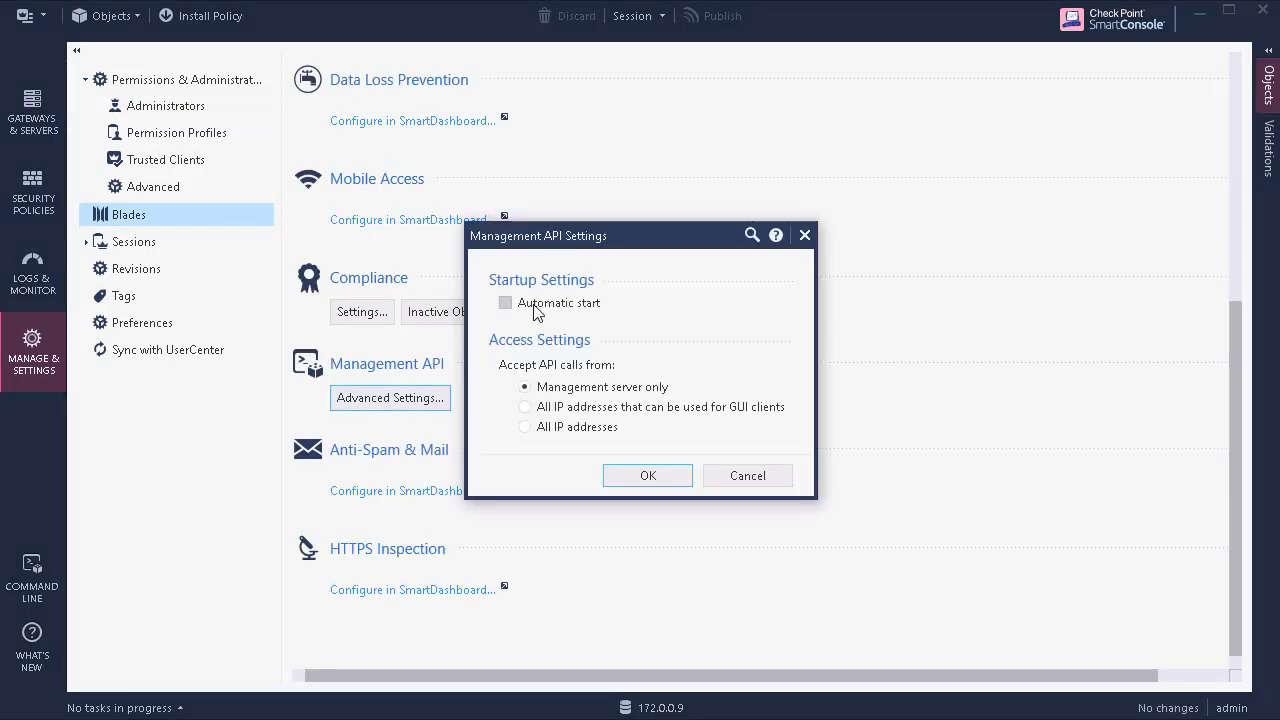
{"action": "left_click", "coordinate": [531, 306]}
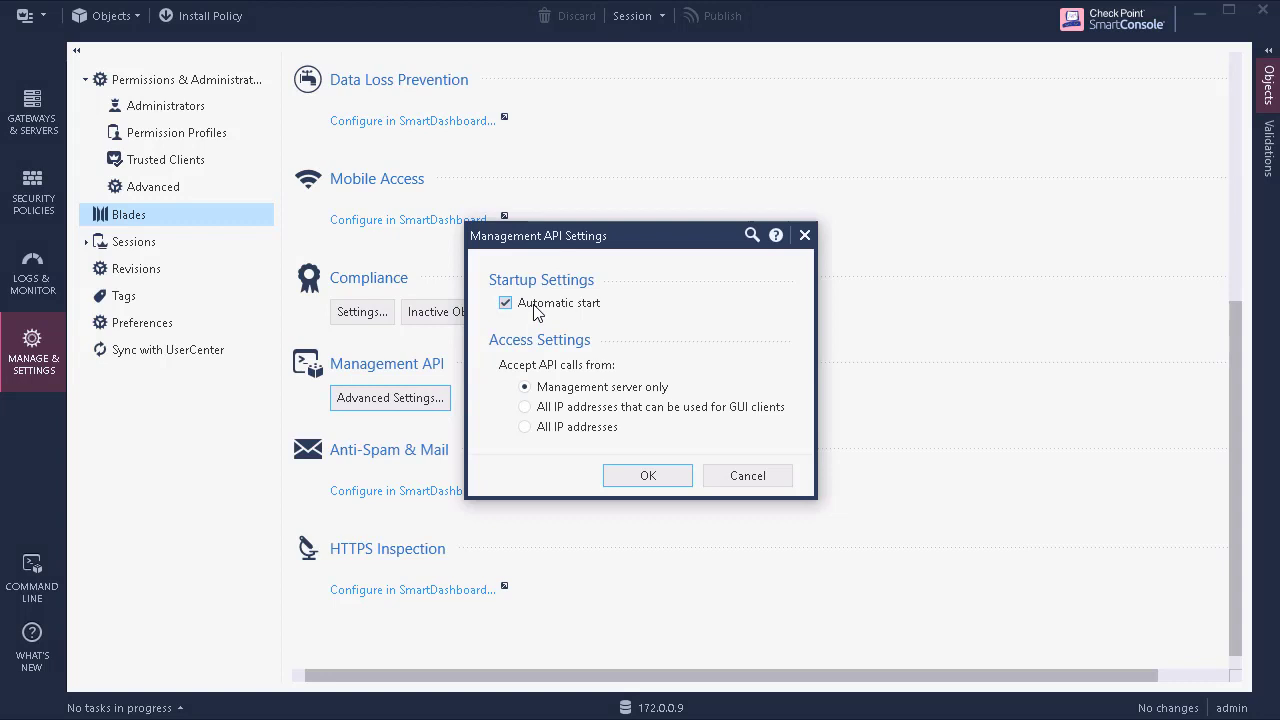
{"action": "left_click", "coordinate": [525, 407]}
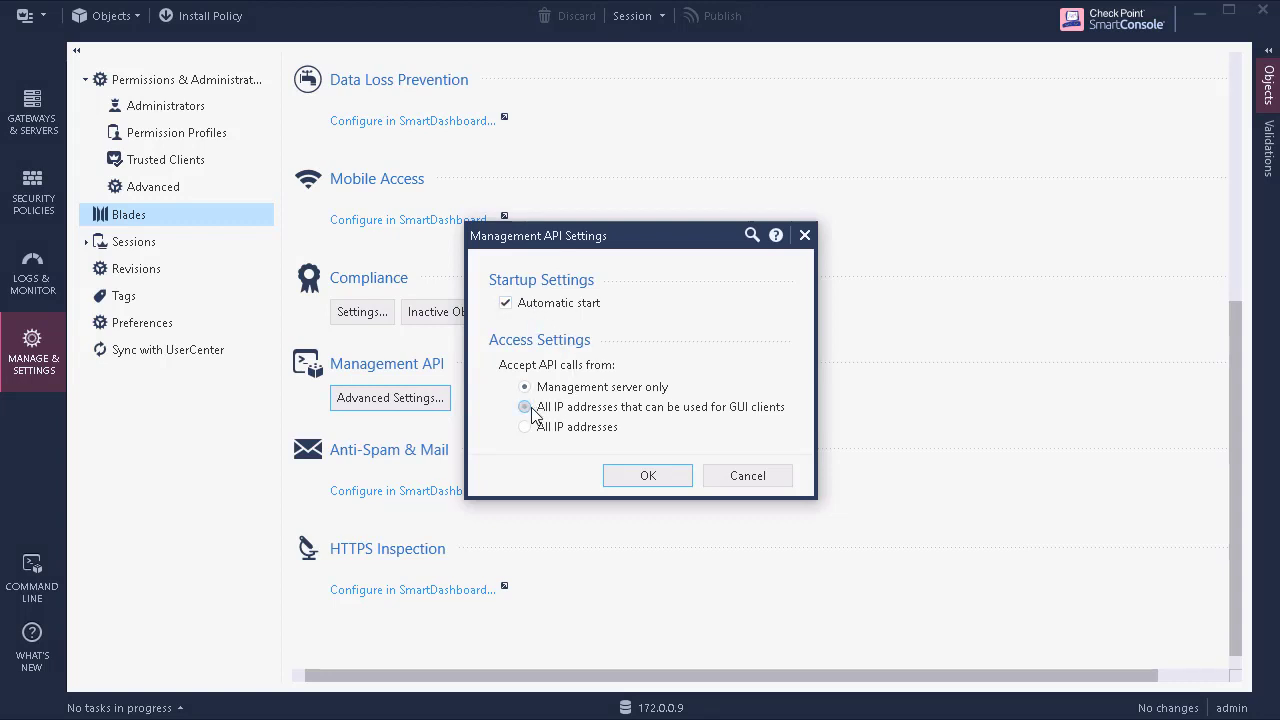
{"action": "left_click", "coordinate": [629, 476]}
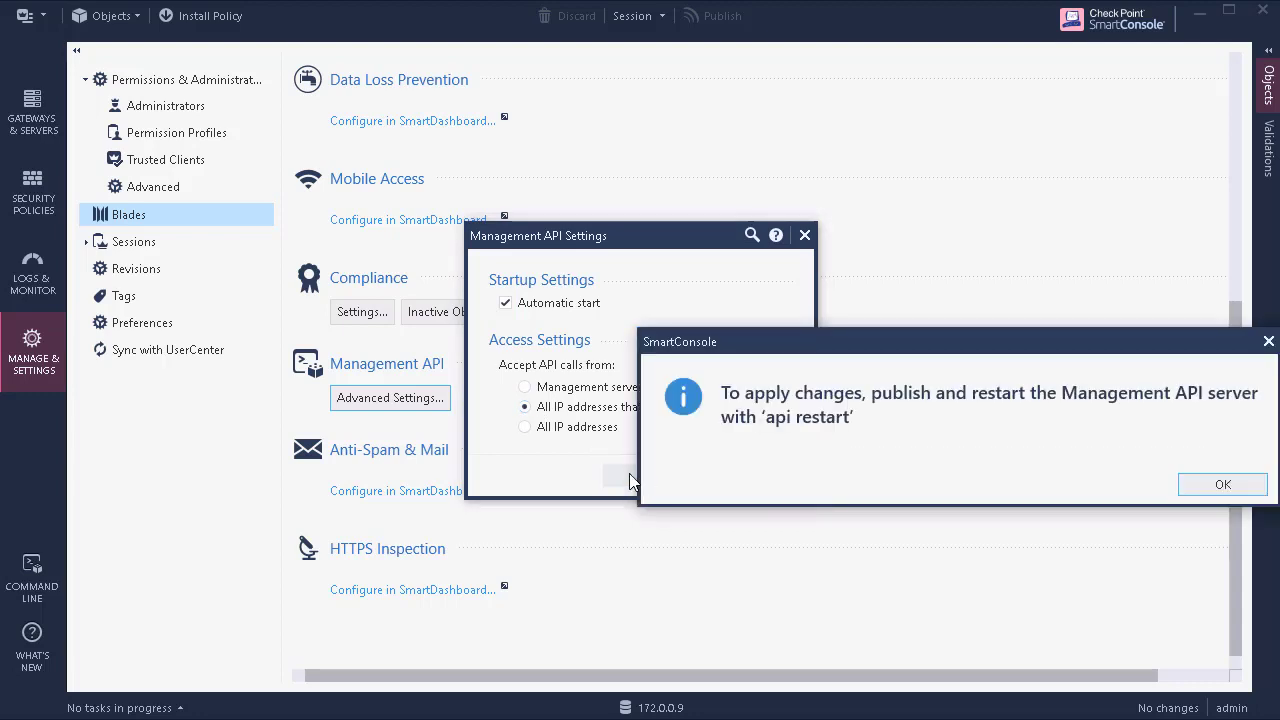
Step: Publish the Management API settings change to the session
{"action": "left_click", "coordinate": [1220, 485]}
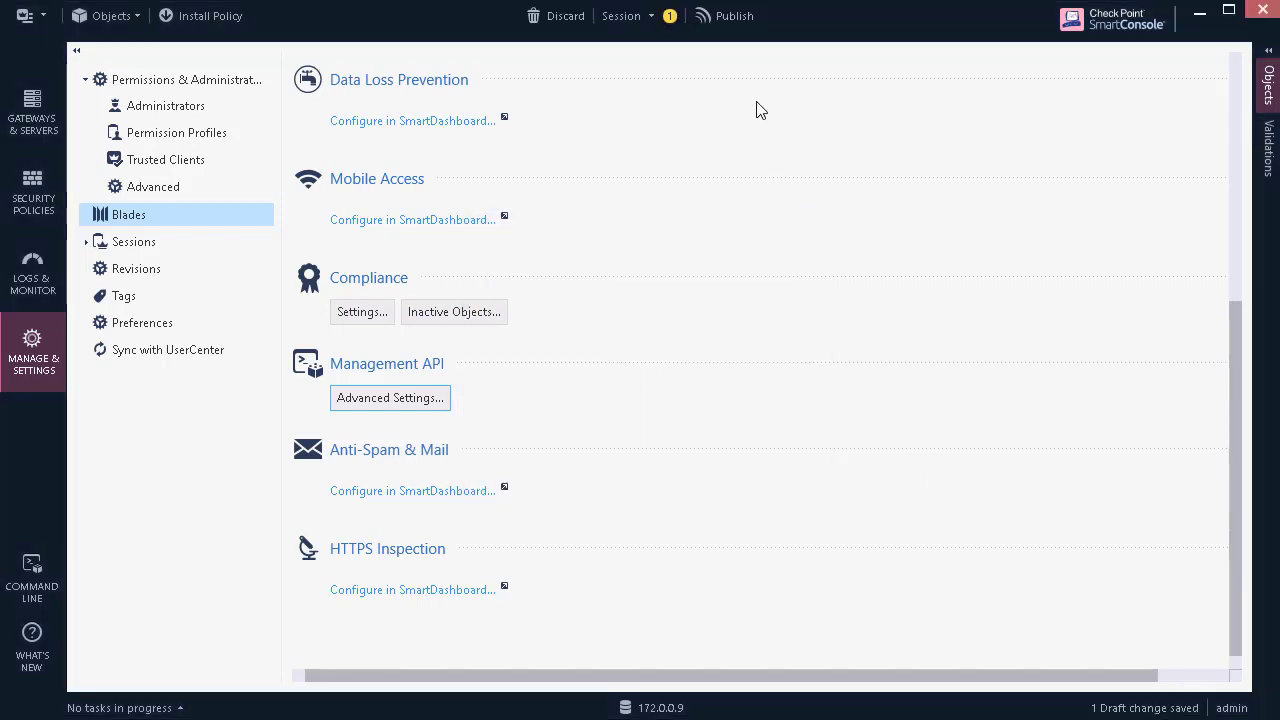
{"action": "left_click", "coordinate": [736, 25]}
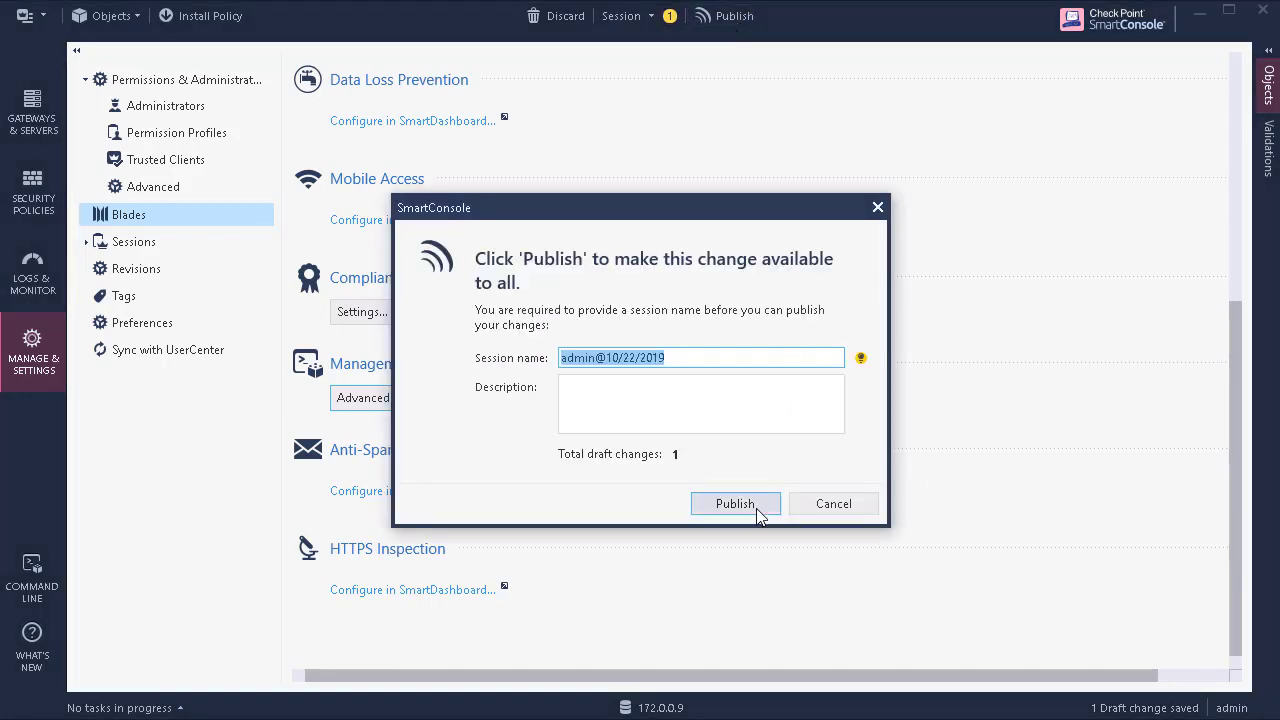
{"action": "left_click", "coordinate": [756, 508]}
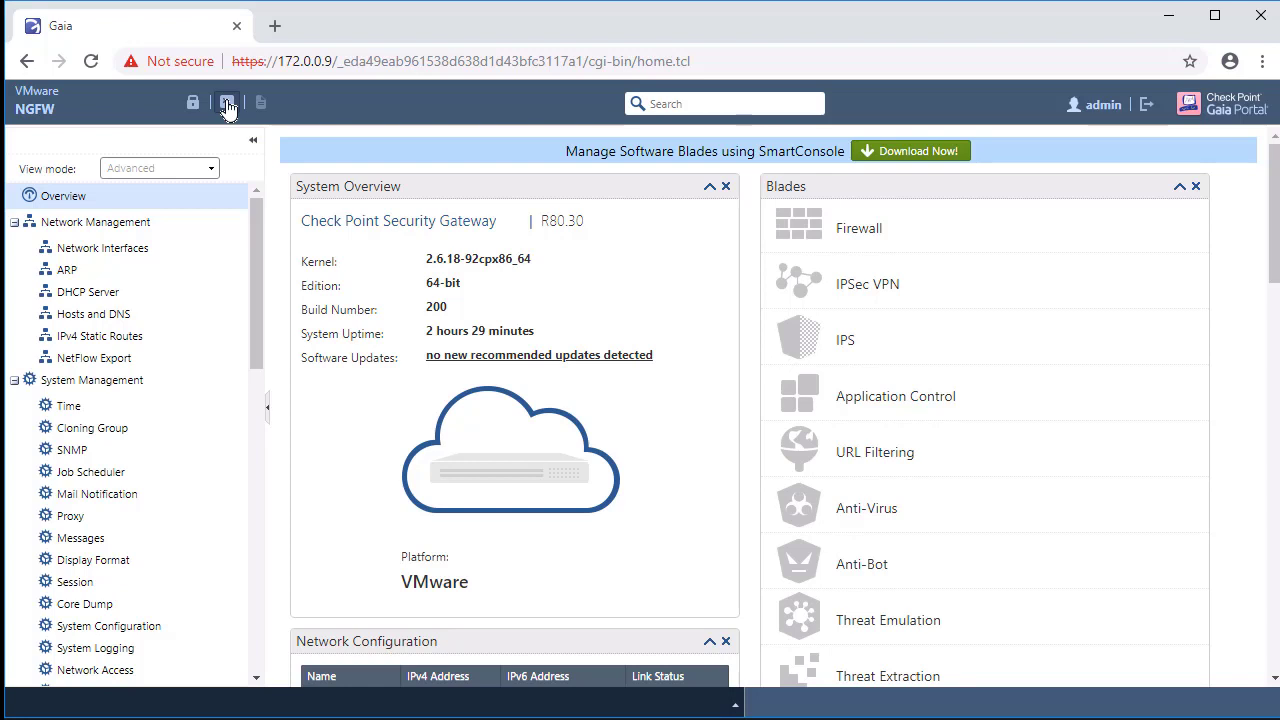
Step: In a gateway terminal, log in as admin with the account password, enter expert mode, and type 'api restart'
{"action": "left_click", "coordinate": [227, 104]}
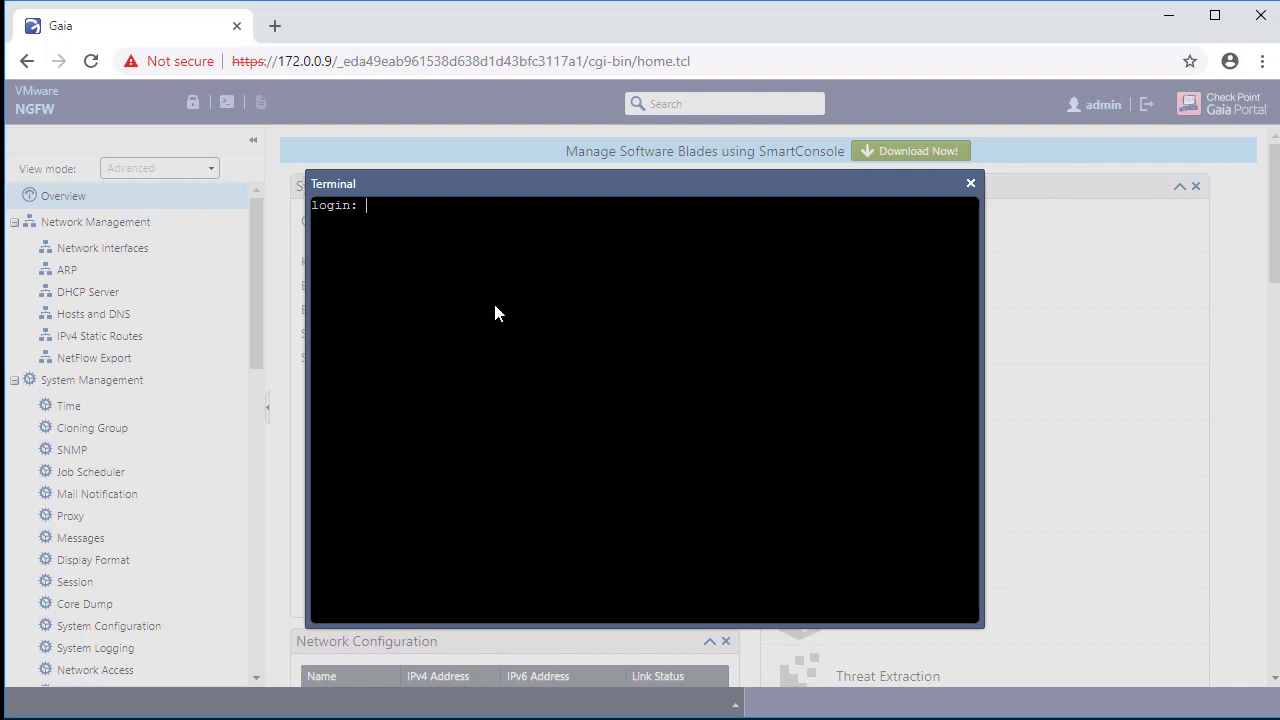
{"action": "type", "text": "admin"}
{"action": "key", "text": "Return"}
{"action": "key", "text": "Return"}
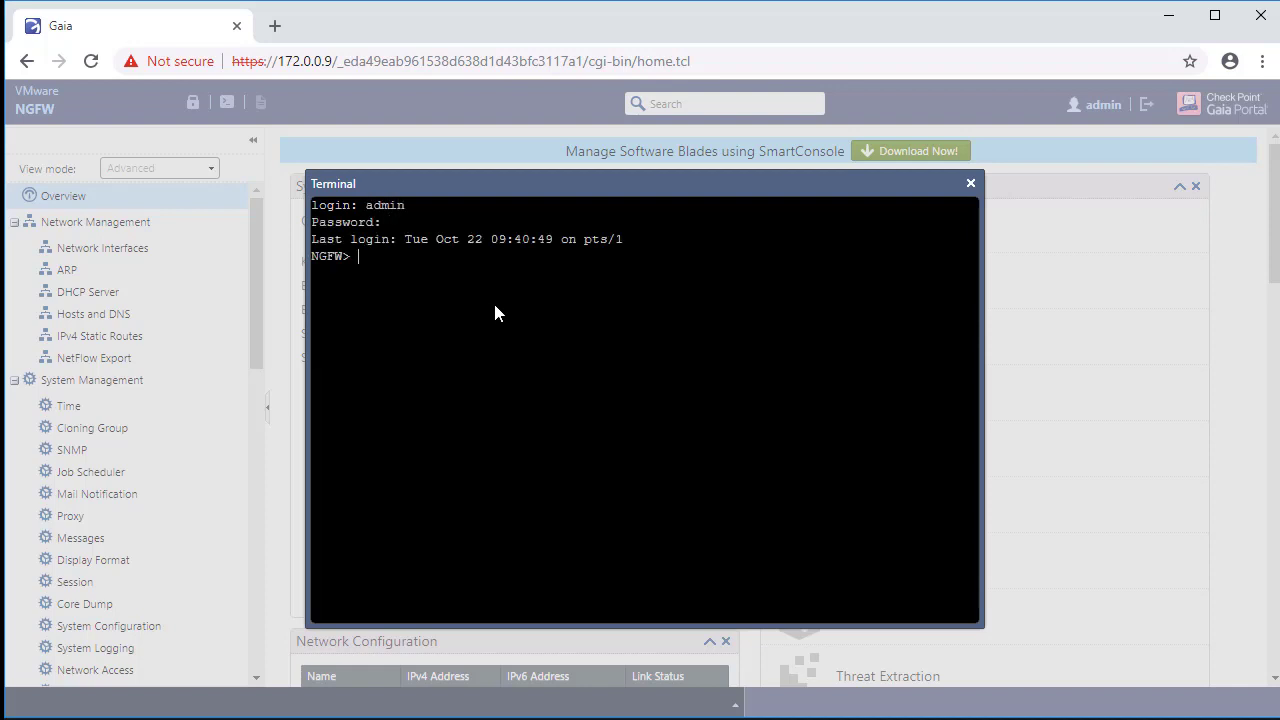
{"action": "type", "text": "expert"}
{"action": "key", "text": "Return"}
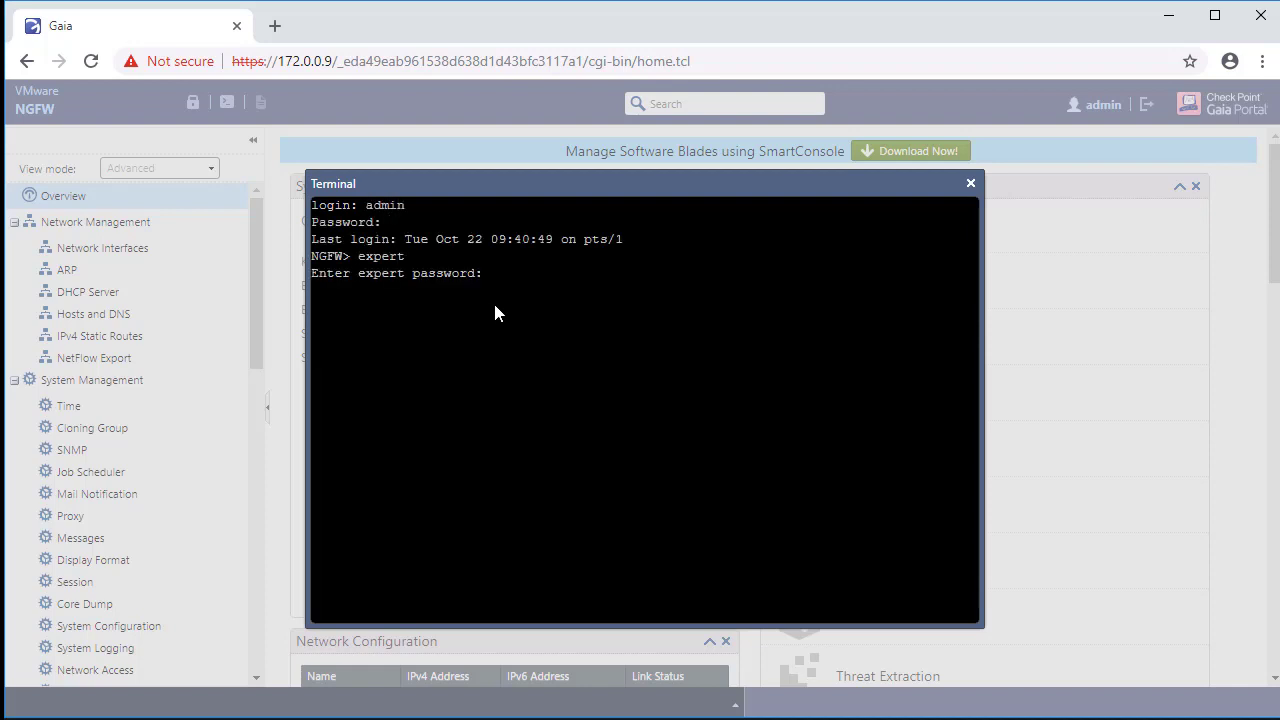
{"action": "key", "text": "Return"}
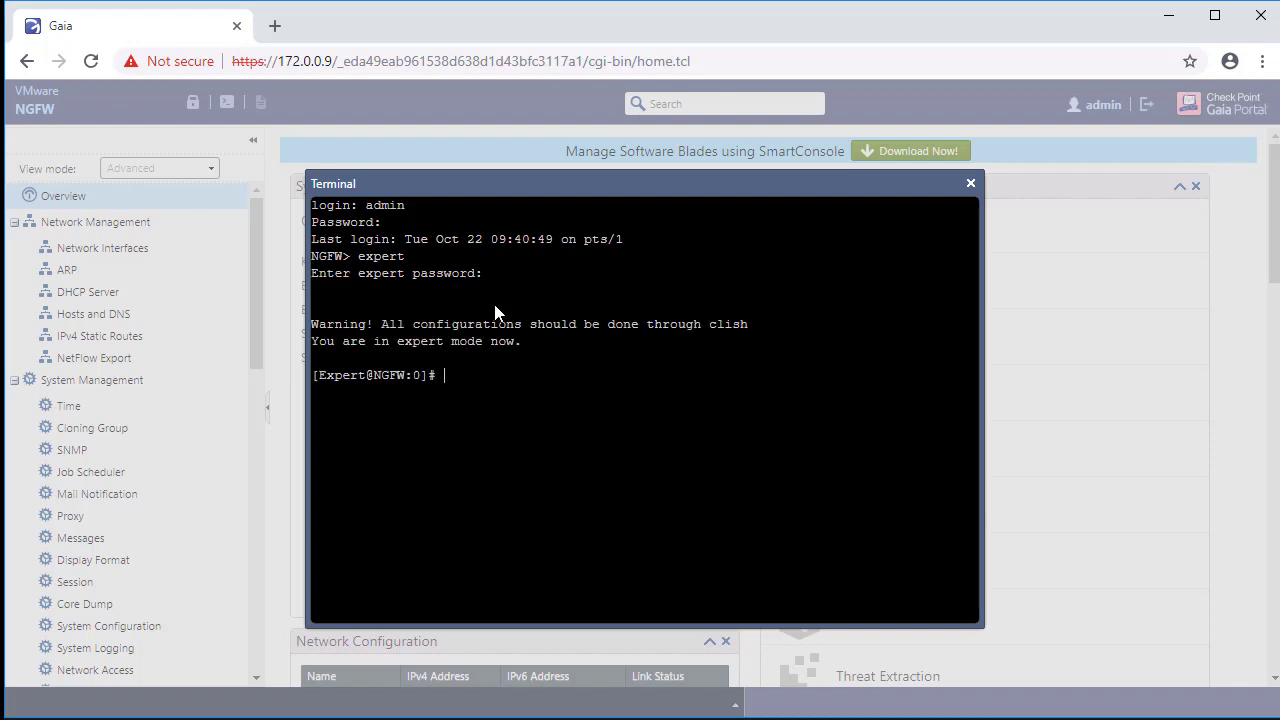
{"action": "type", "text": "api restart"}
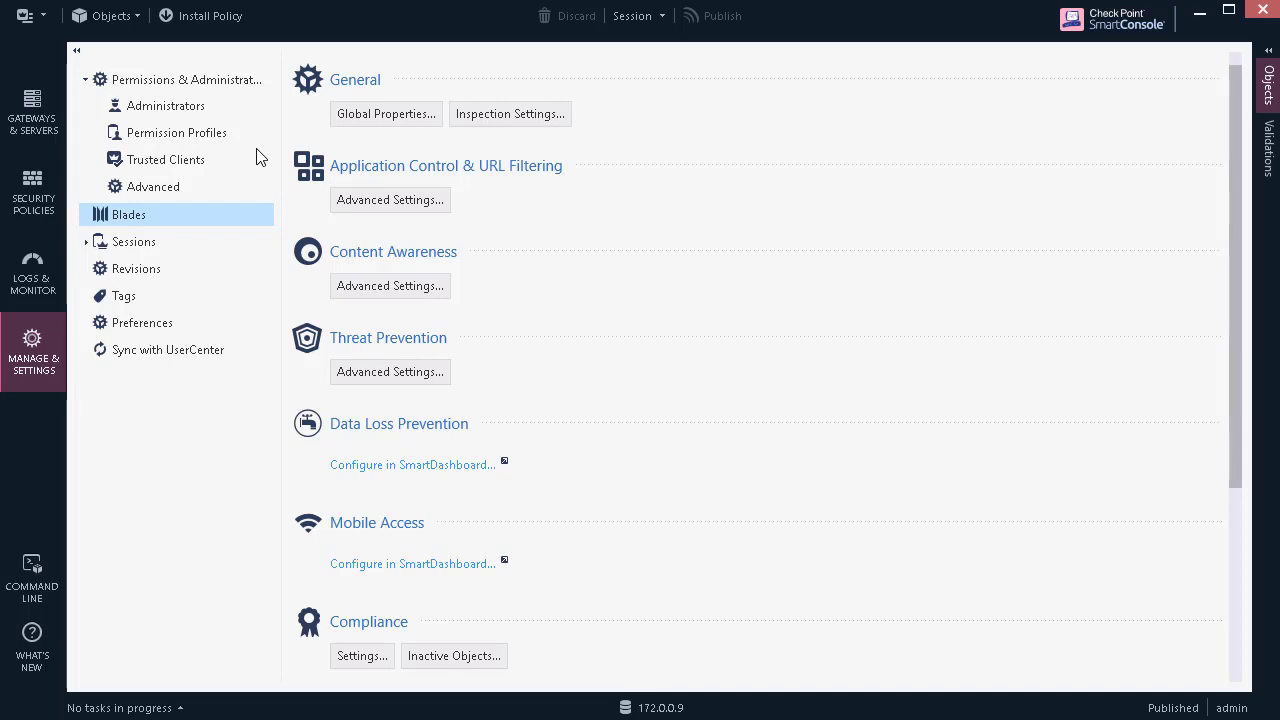
Step: Create permission profile 'API User' with Management API Login enabled and save it
{"action": "left_click", "coordinate": [244, 140]}
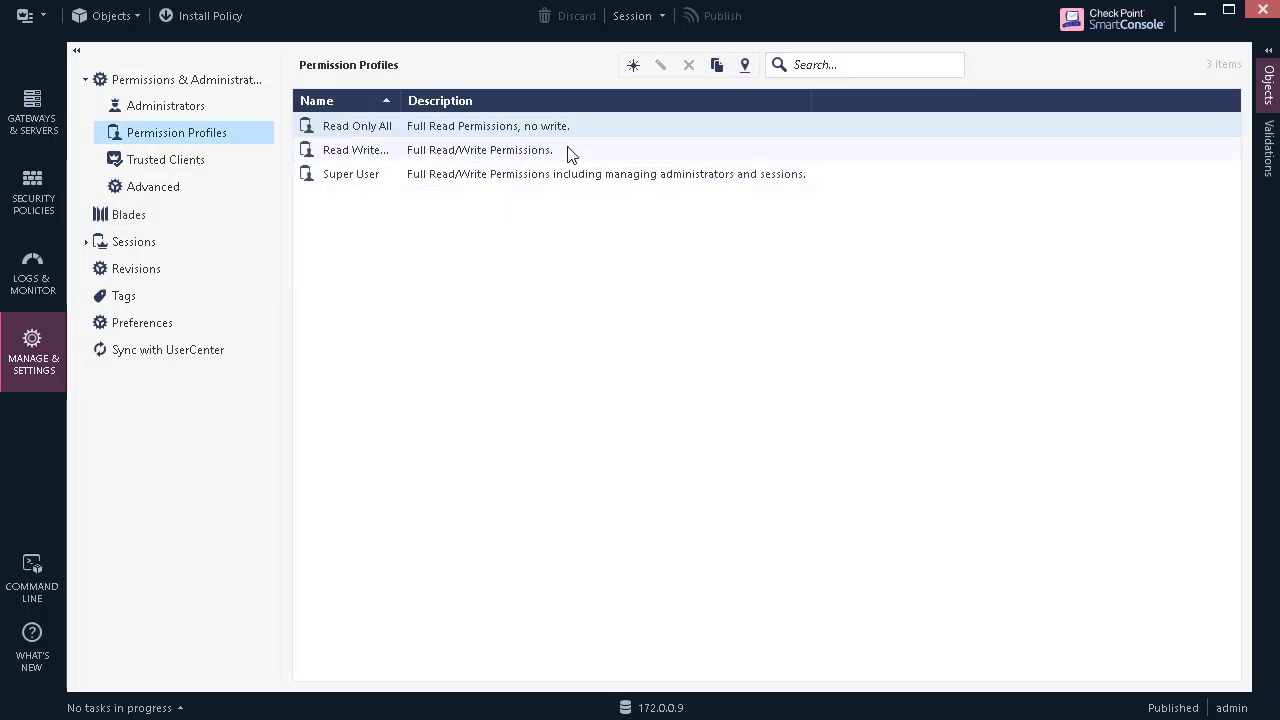
{"action": "left_click", "coordinate": [635, 66]}
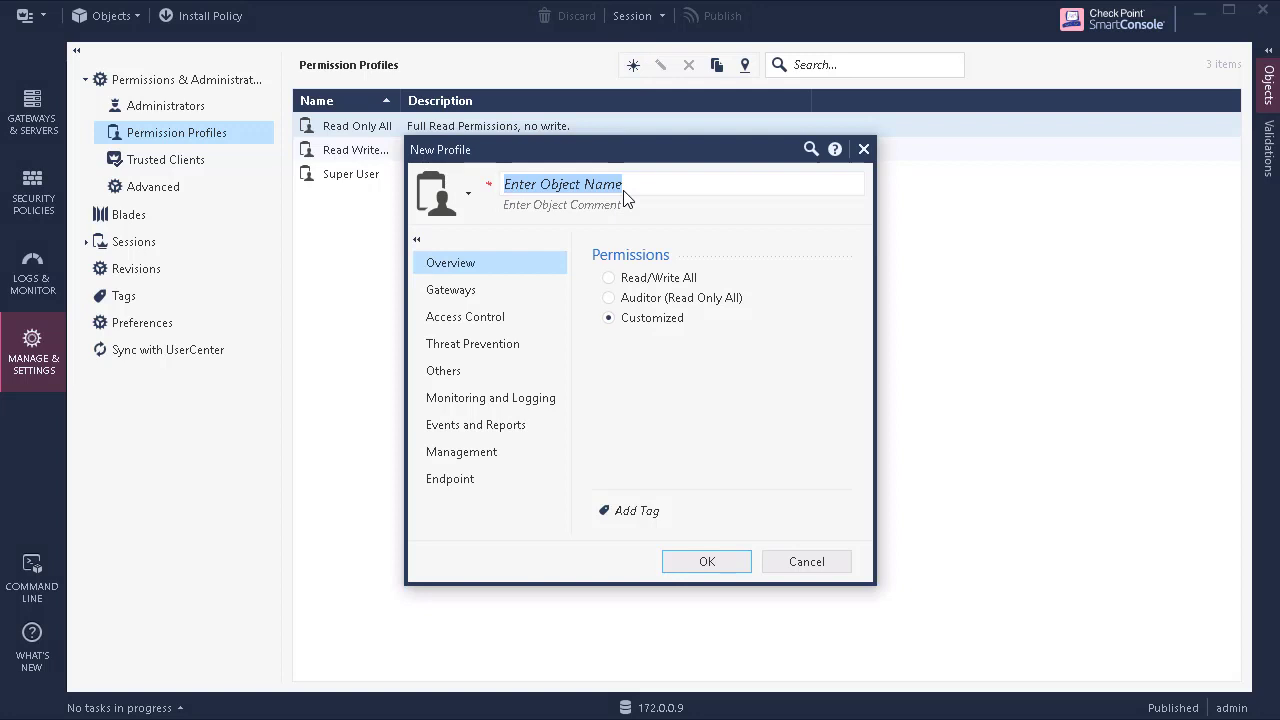
{"action": "type", "text": "API User"}
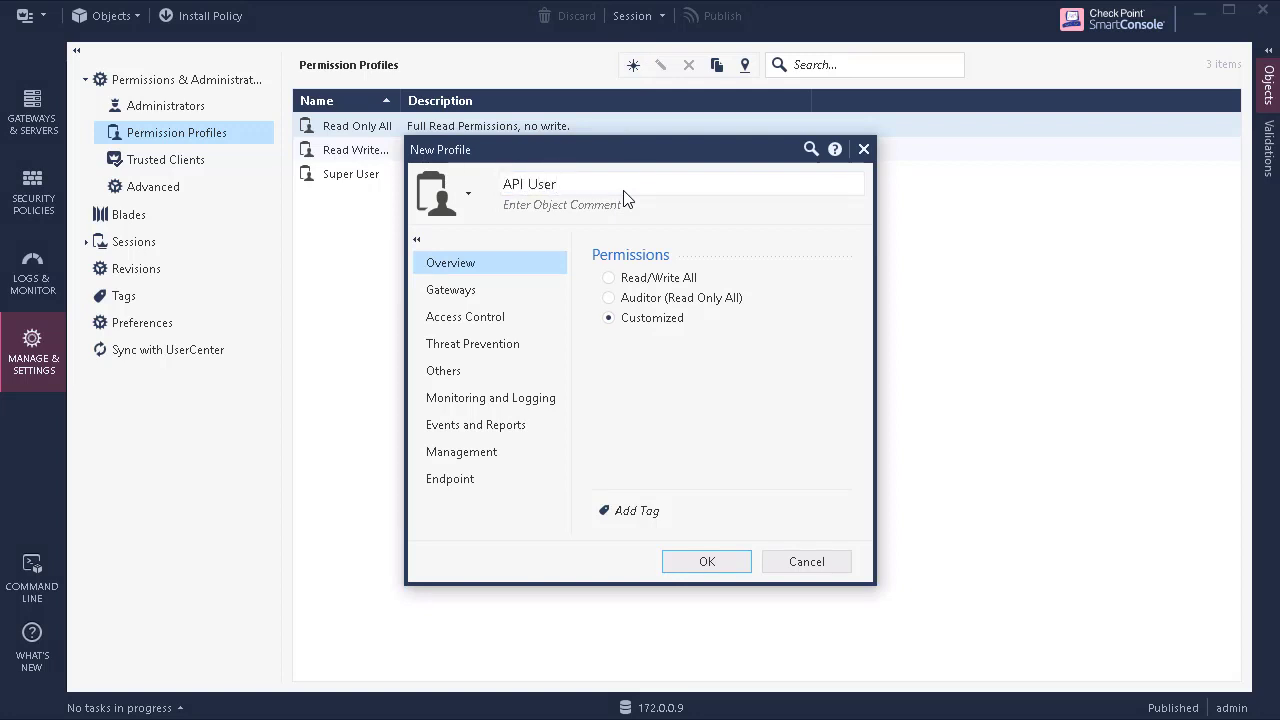
{"action": "left_click", "coordinate": [461, 381]}
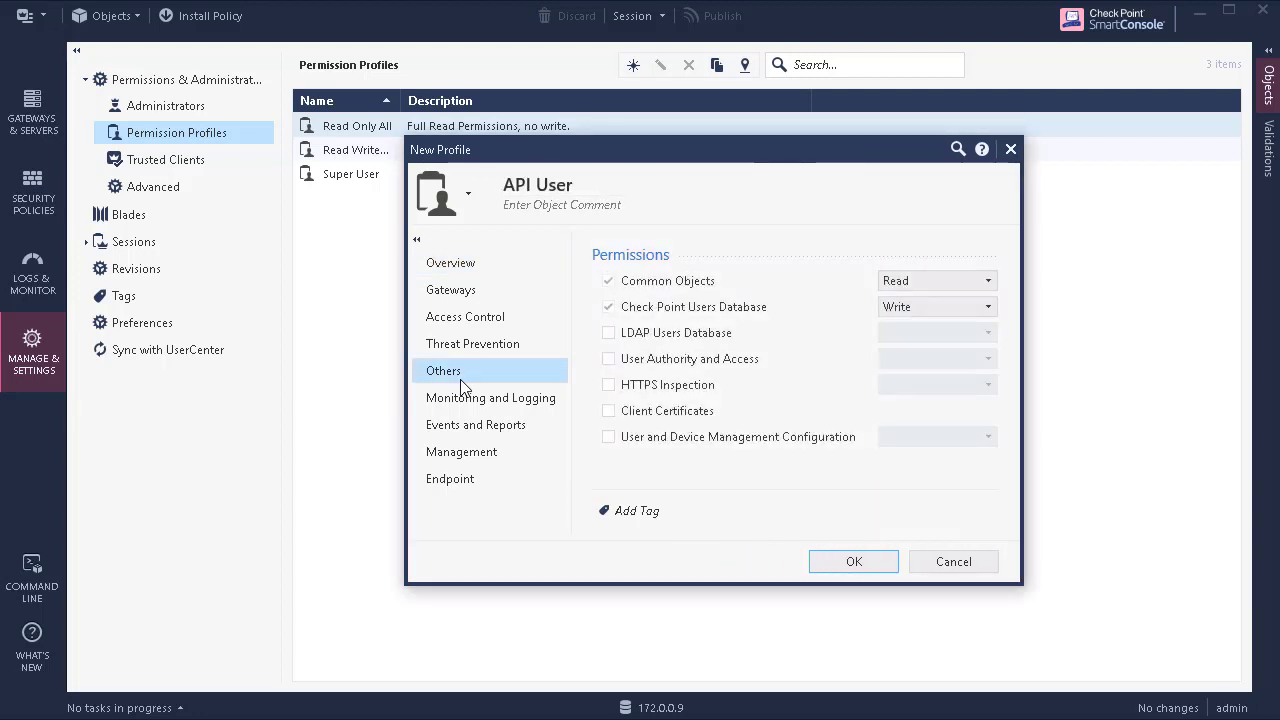
{"action": "left_click", "coordinate": [518, 457]}
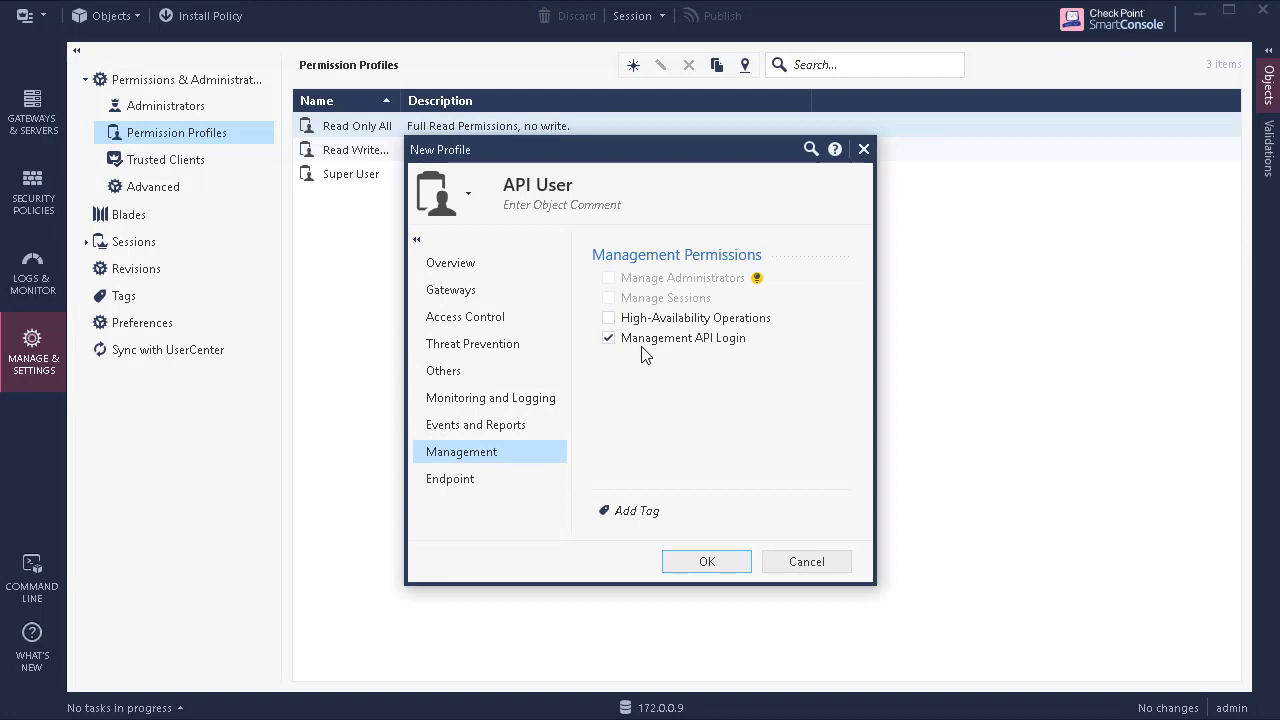
{"action": "left_click", "coordinate": [711, 558]}
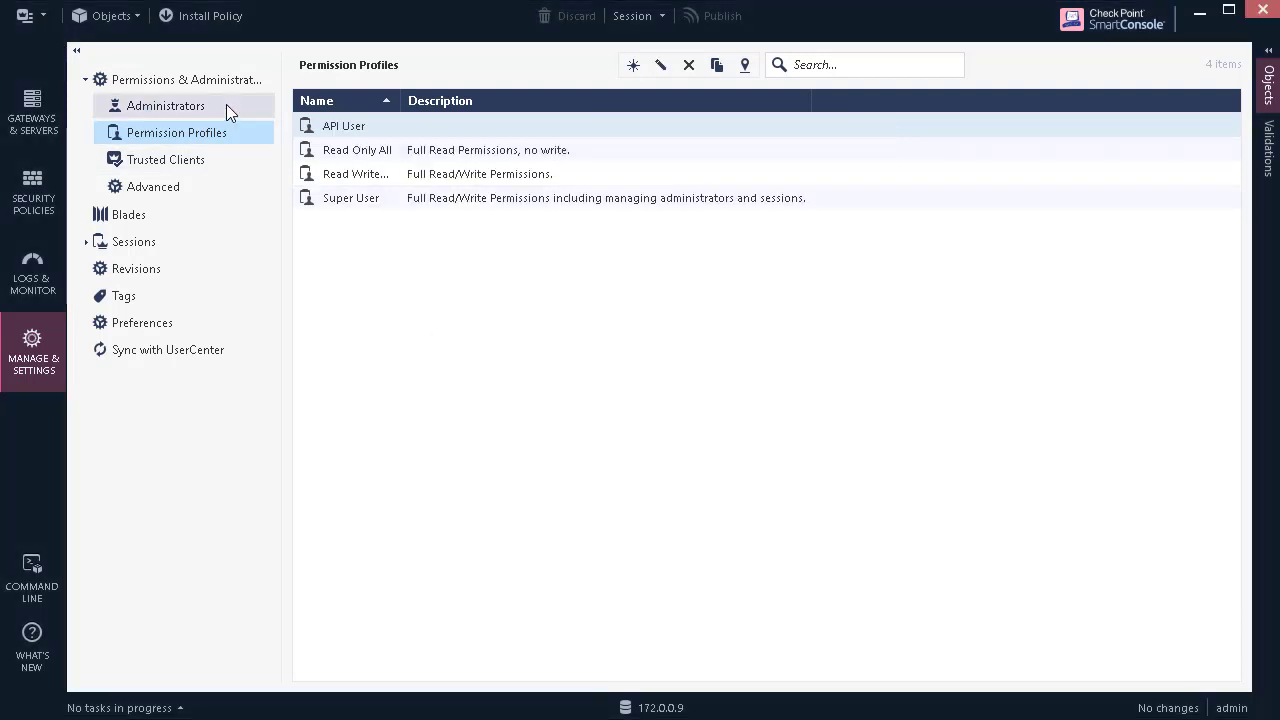
{"action": "left_click", "coordinate": [225, 104]}
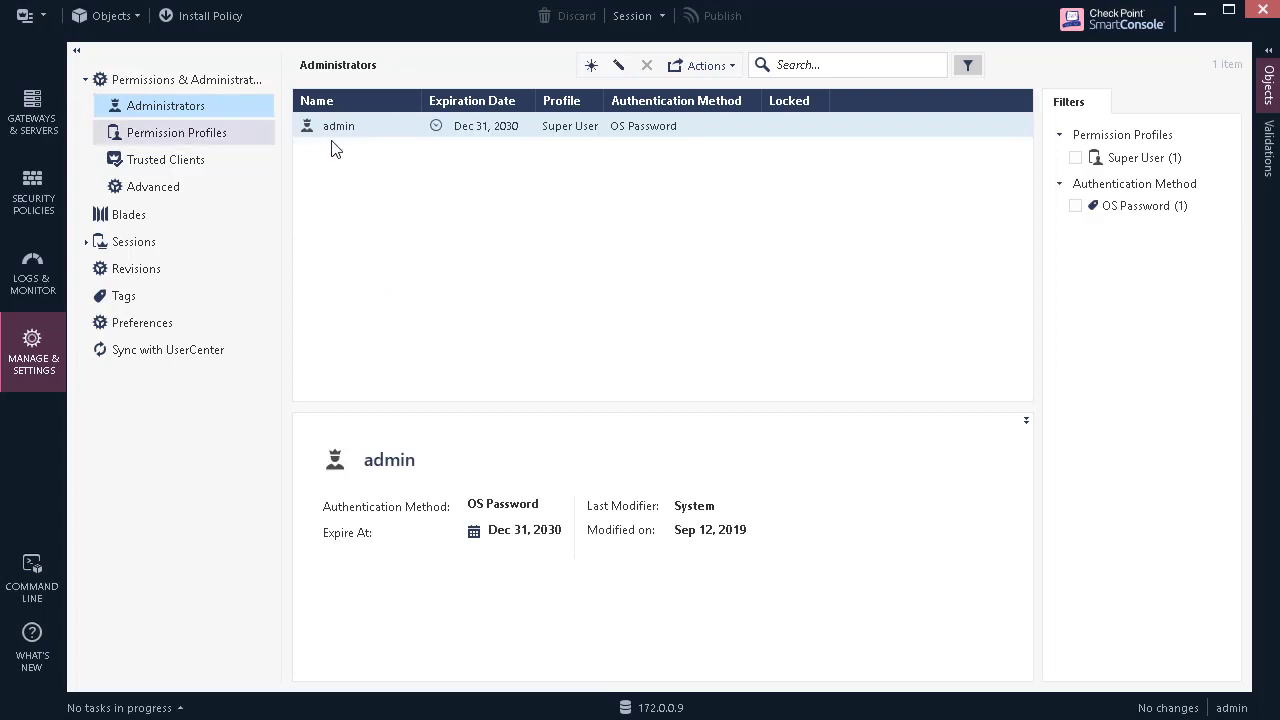
Step: Create administrator 'Infoblox' with a password, no forced change, and the API User profile
{"action": "left_click", "coordinate": [598, 73]}
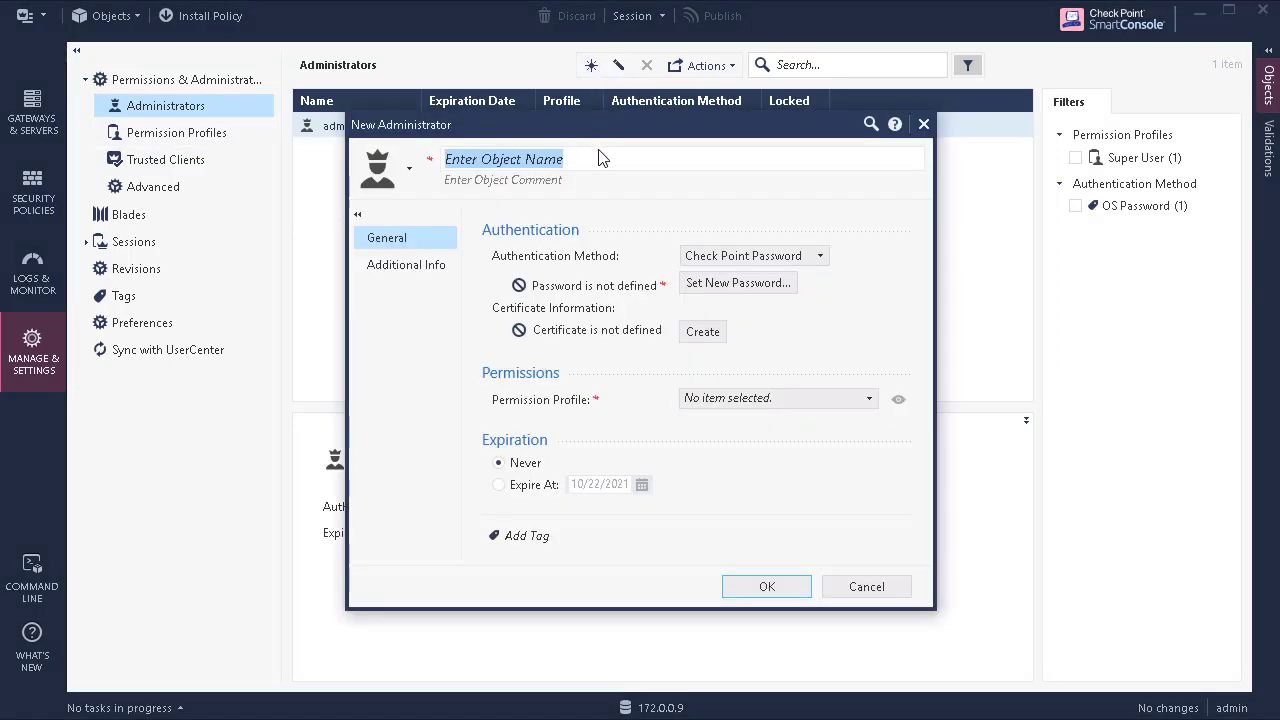
{"action": "type", "text": "Infoblox"}
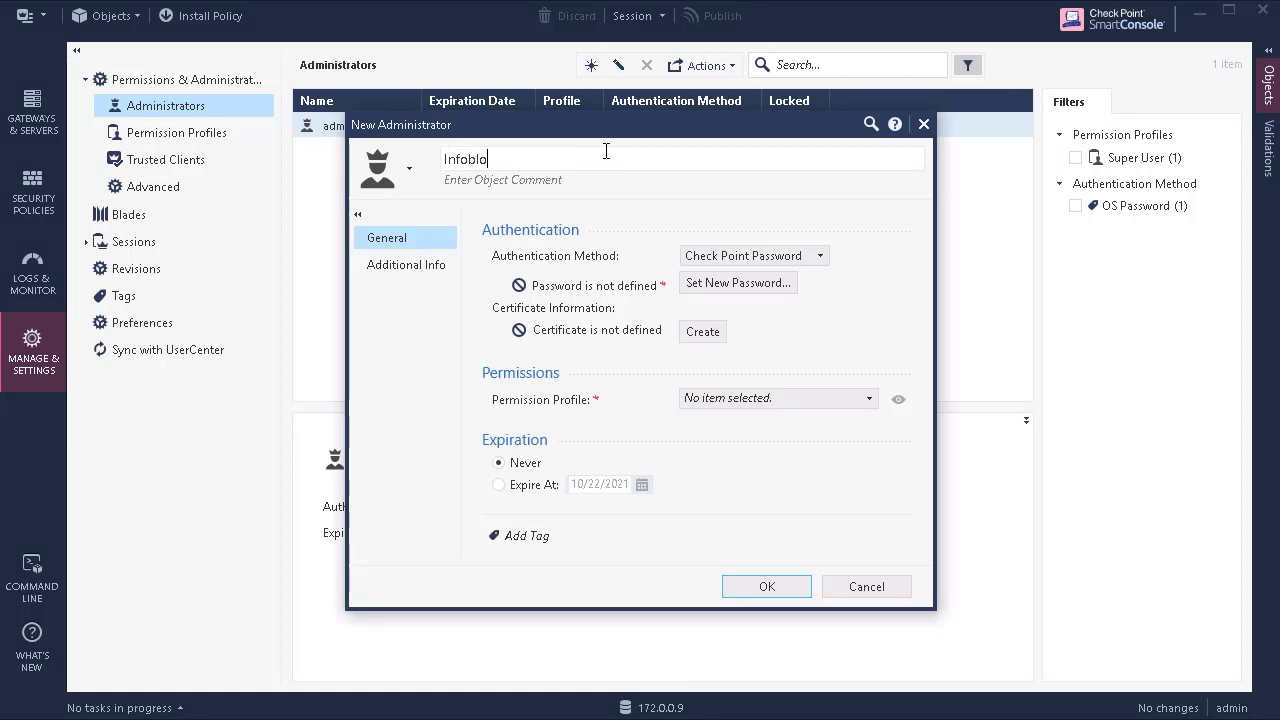
{"action": "left_click", "coordinate": [731, 285]}
{"action": "type", "text": "****"}
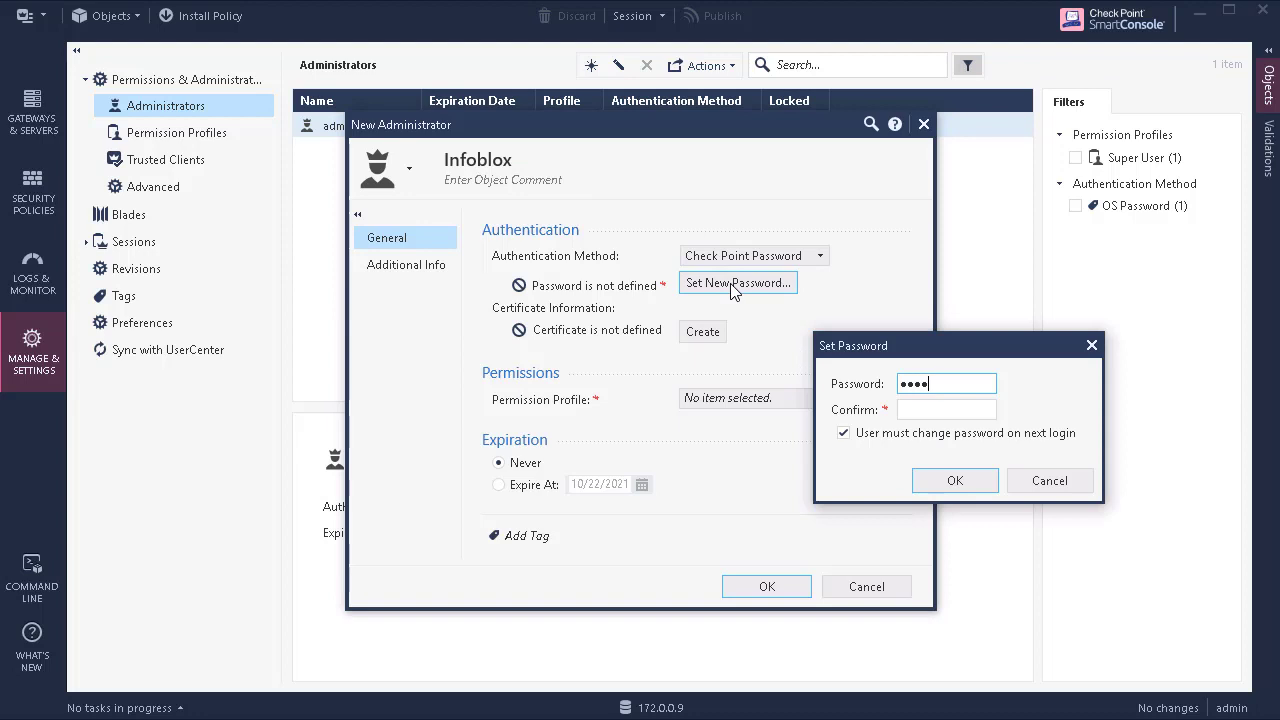
{"action": "left_click", "coordinate": [908, 412]}
{"action": "type", "text": "****"}
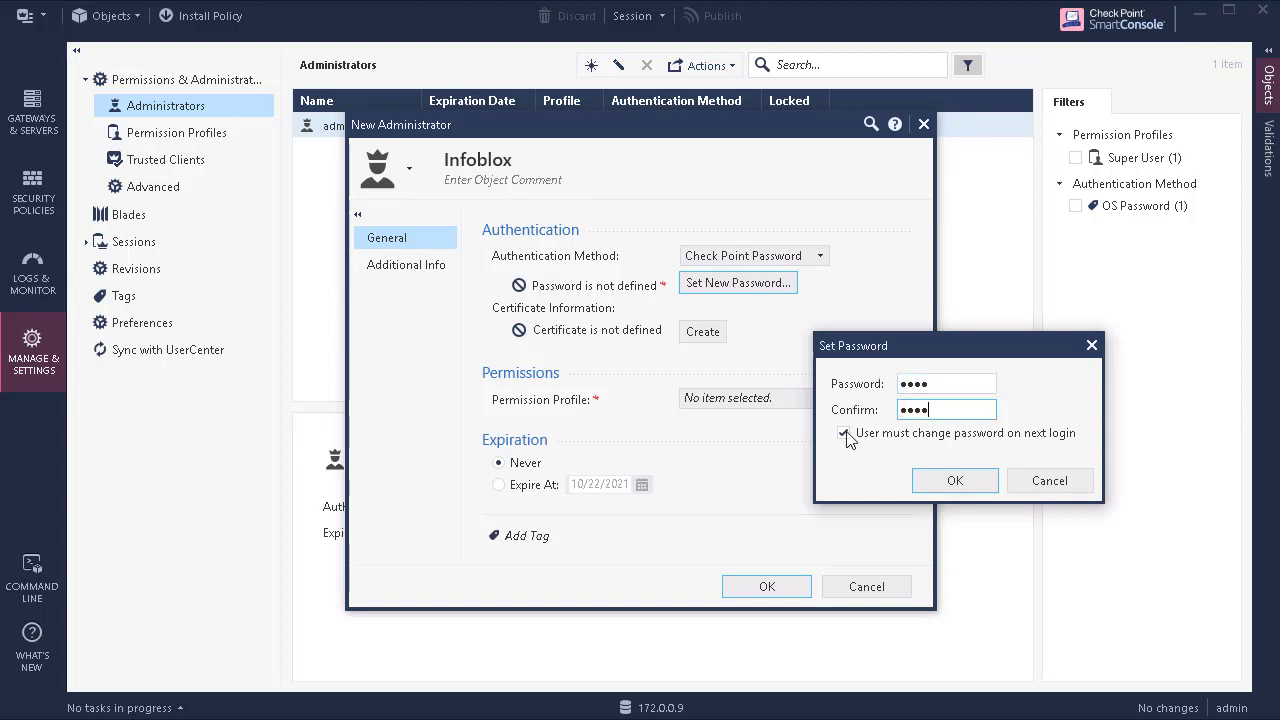
{"action": "left_click", "coordinate": [844, 434]}
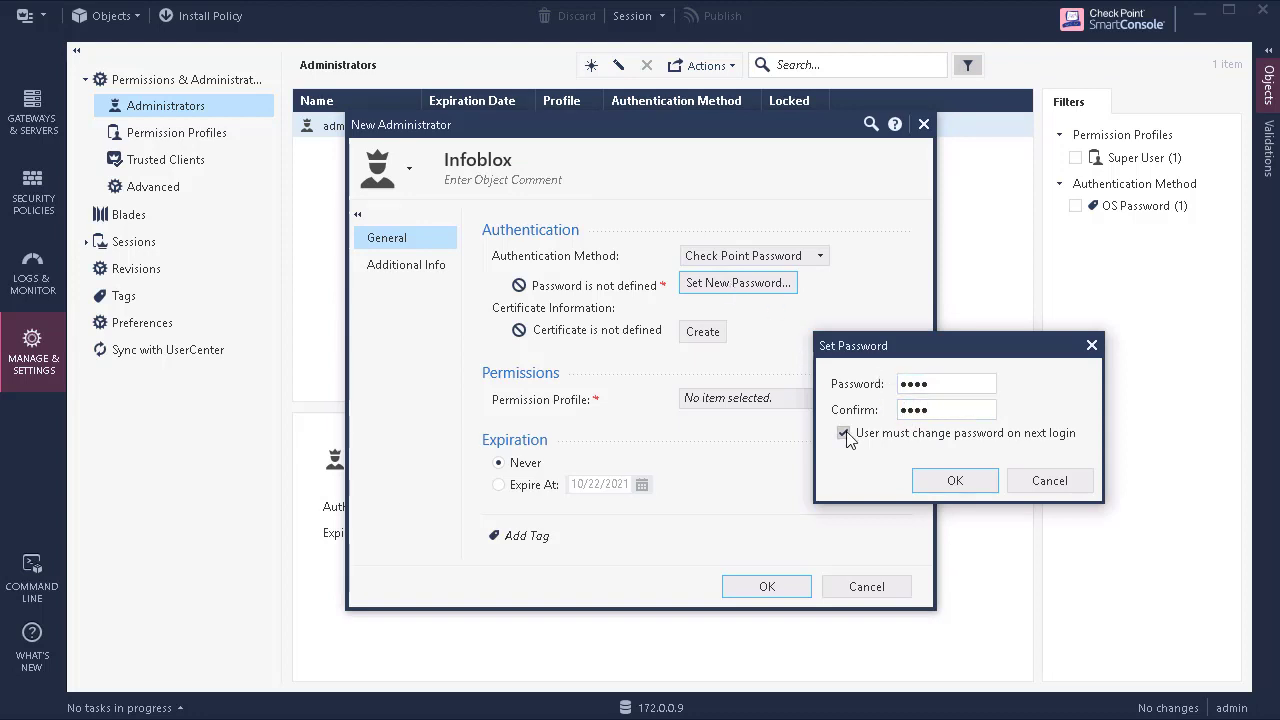
{"action": "left_click", "coordinate": [930, 483]}
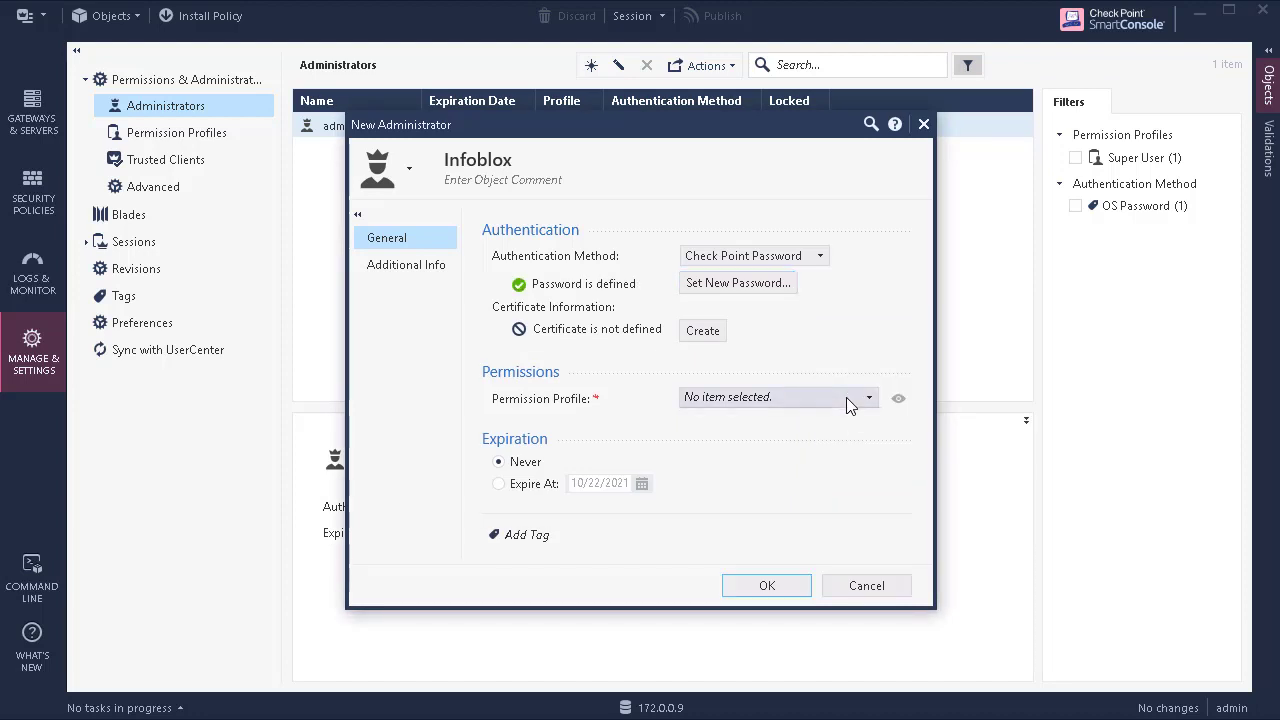
{"action": "left_click", "coordinate": [850, 401]}
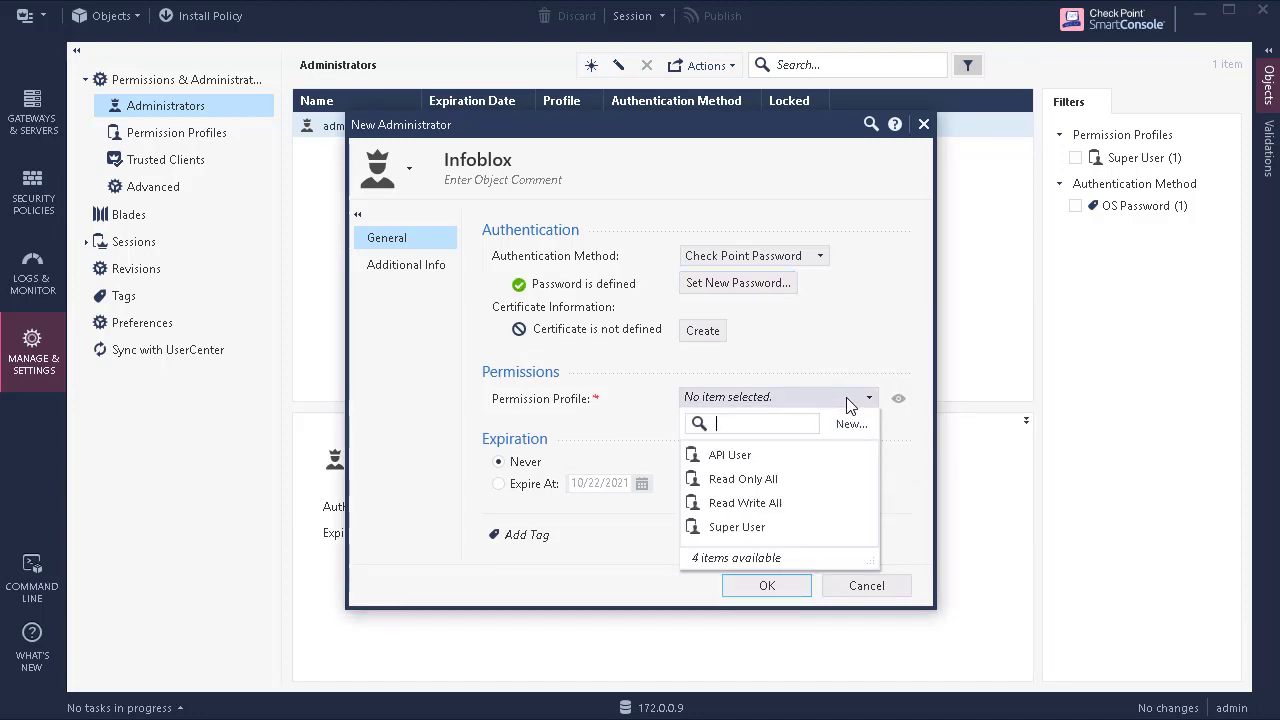
{"action": "left_click", "coordinate": [755, 462]}
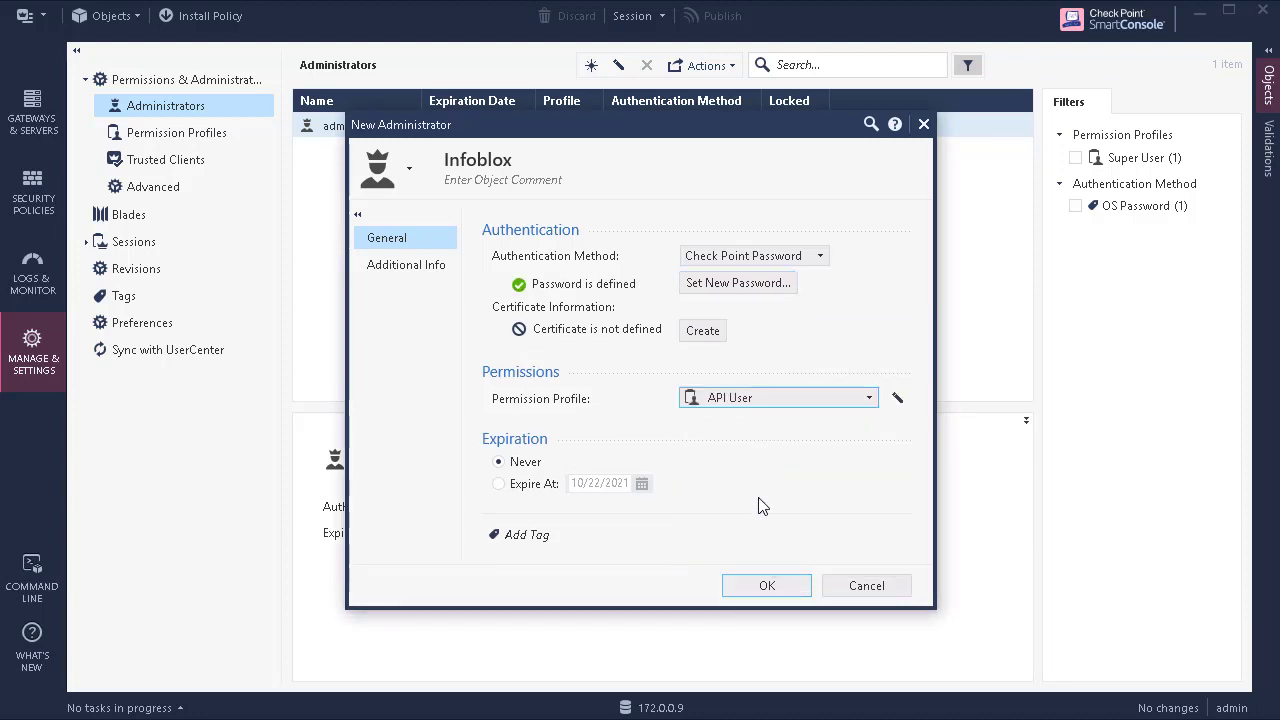
{"action": "left_click", "coordinate": [793, 589]}
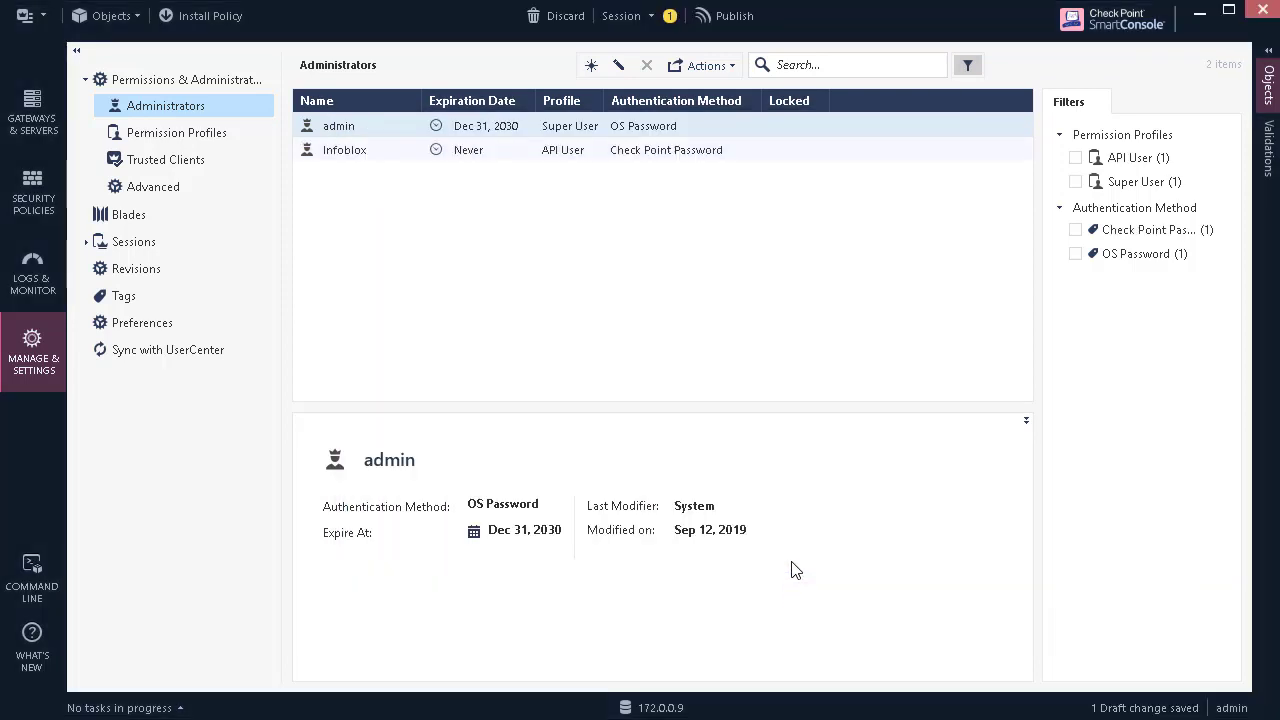
Step: Publish the session so the new Infoblox administrator is committed
{"action": "left_click", "coordinate": [737, 22]}
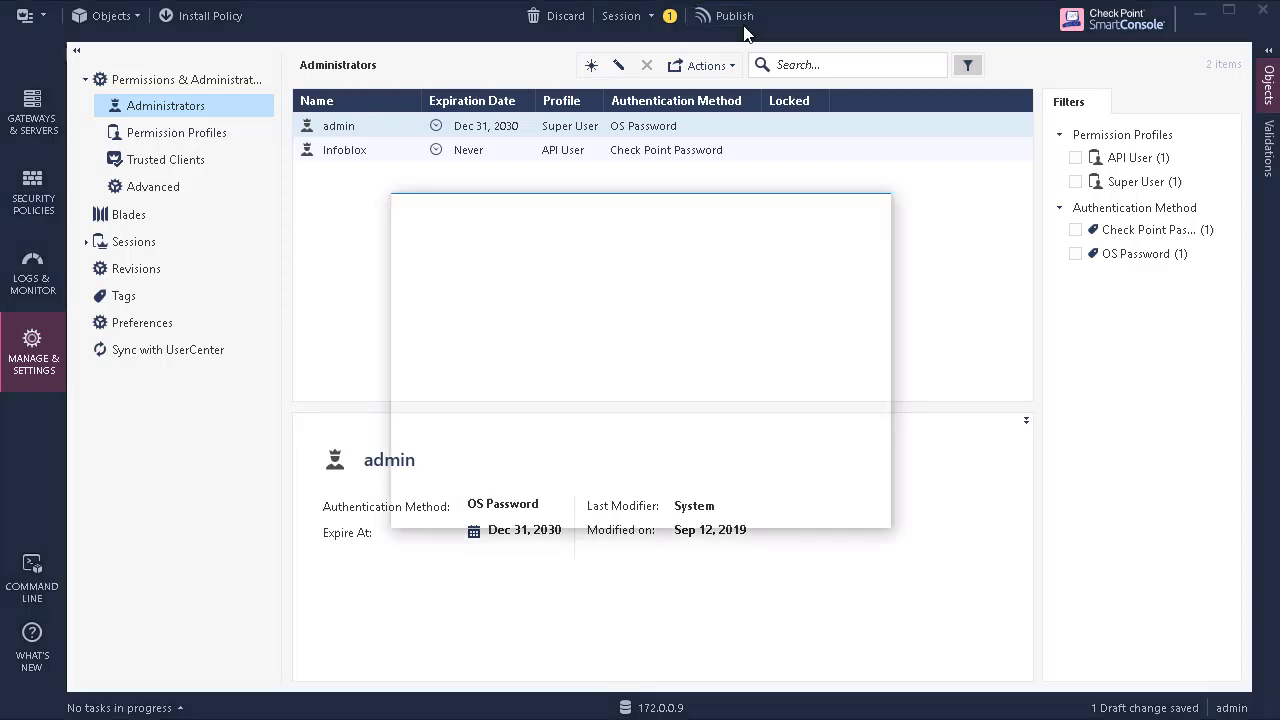
{"action": "left_click", "coordinate": [735, 504]}
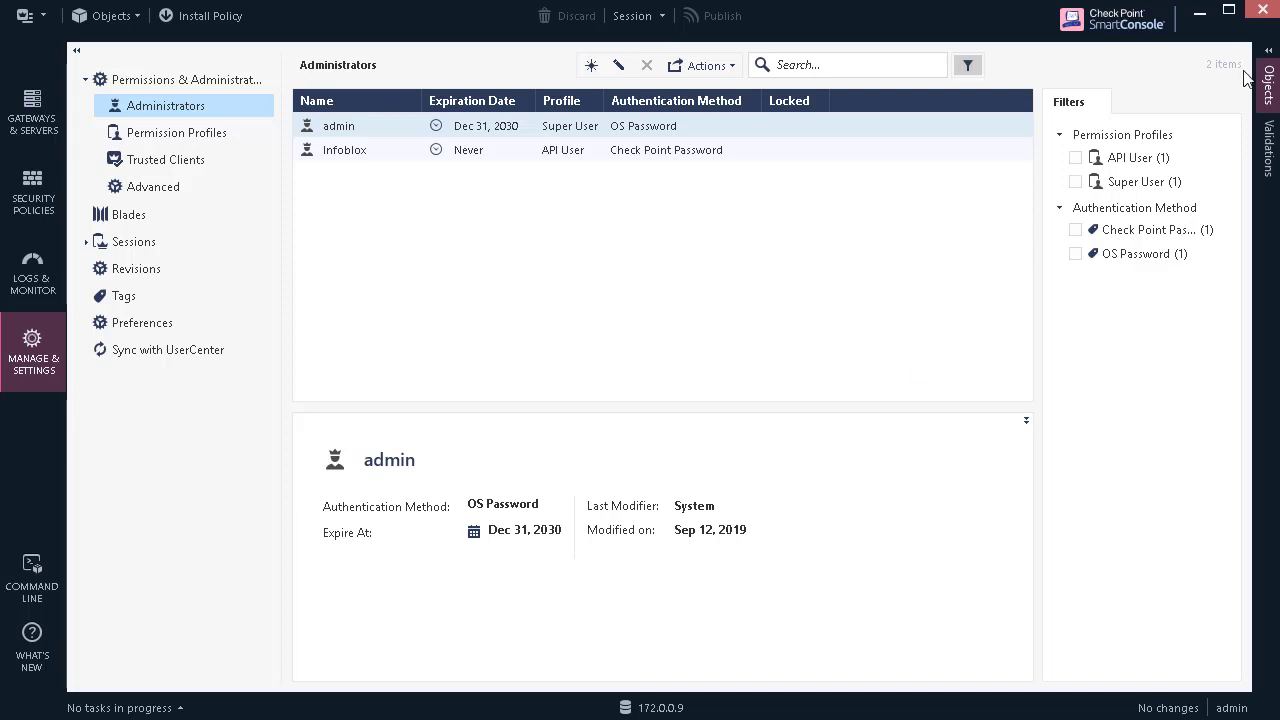
{"action": "left_click", "coordinate": [1268, 86]}
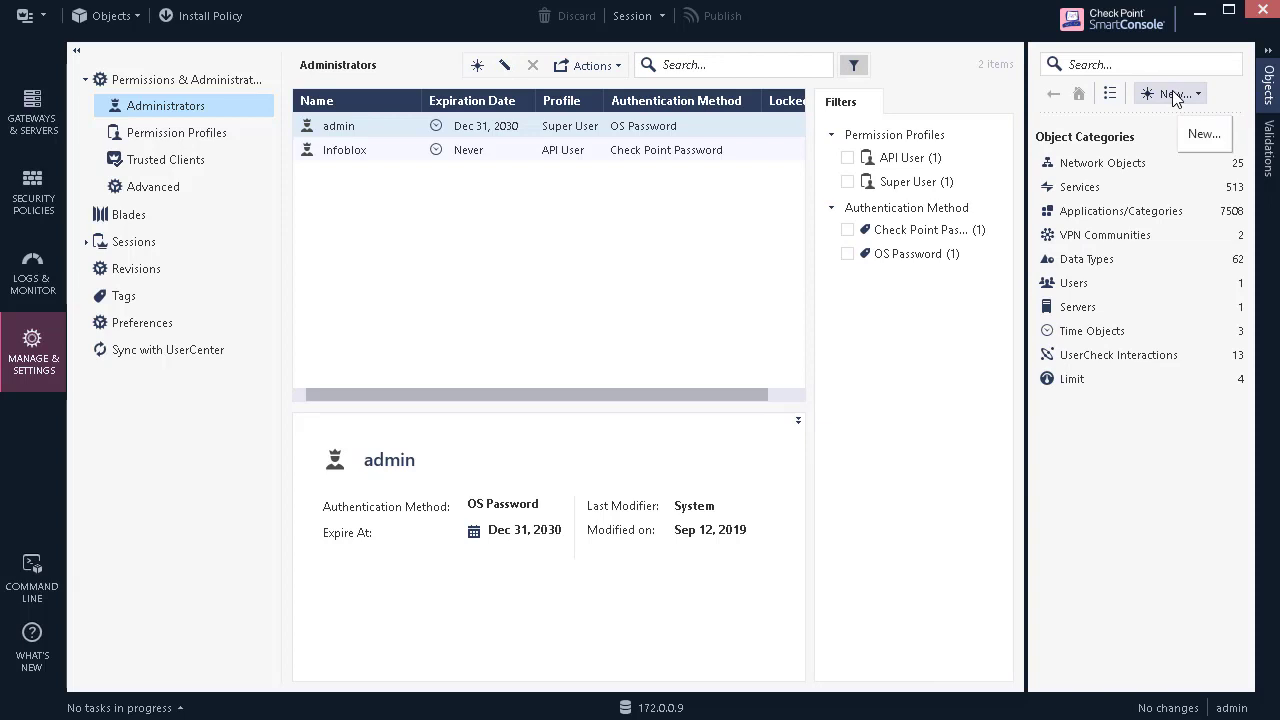
Step: Create the network group CP_AssetGroup and publish it
{"action": "left_click", "coordinate": [1175, 94]}
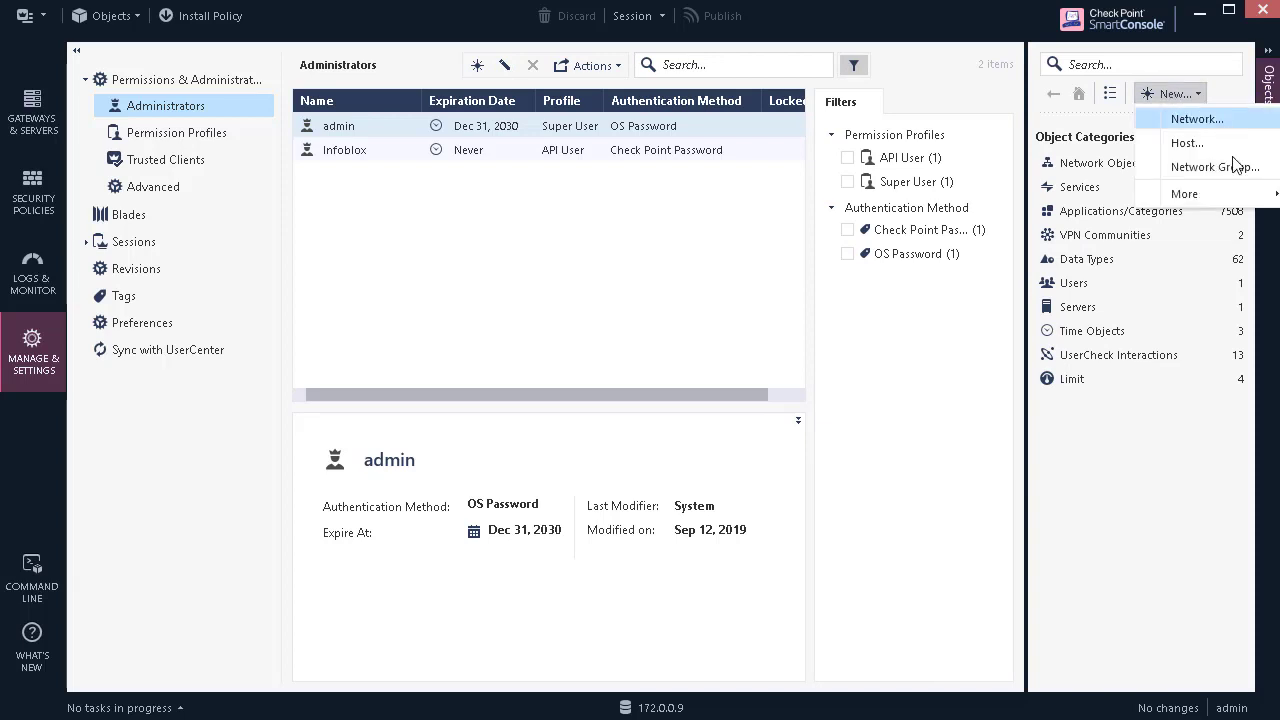
{"action": "left_click", "coordinate": [1236, 172]}
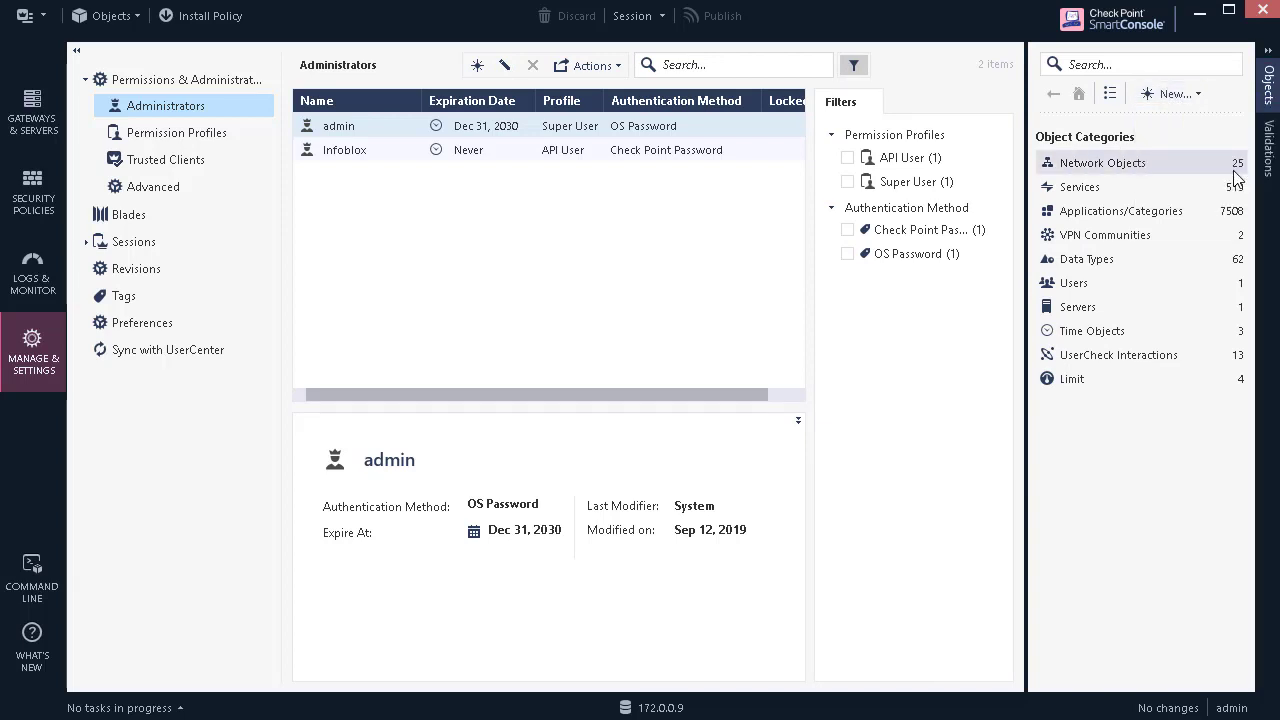
{"action": "type", "text": "CP_AssetG"}
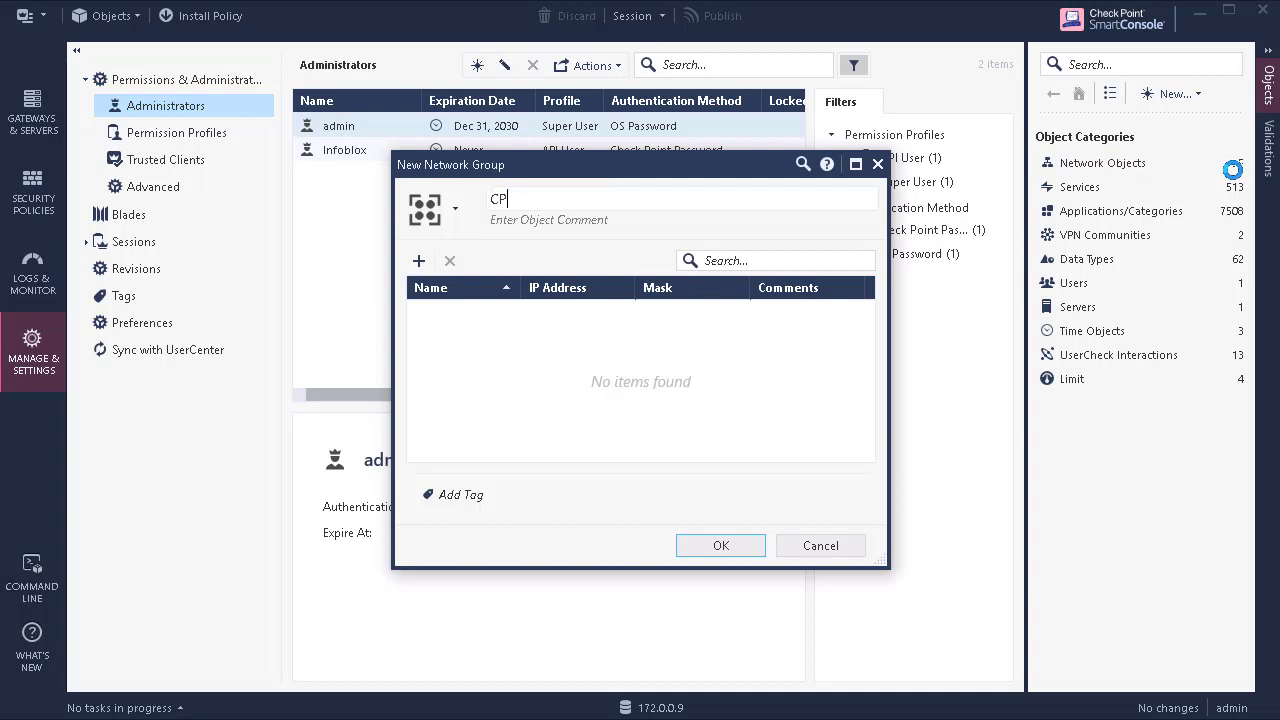
{"action": "type", "text": "roup"}
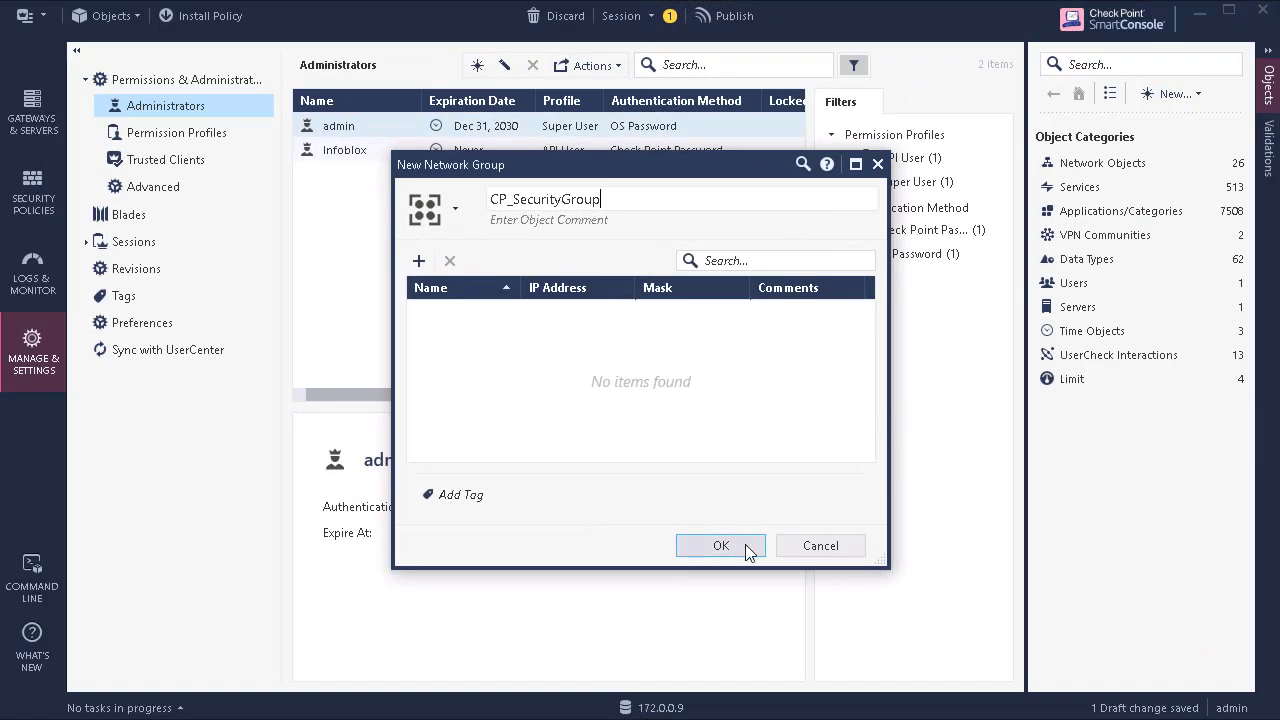
{"action": "left_click", "coordinate": [745, 544]}
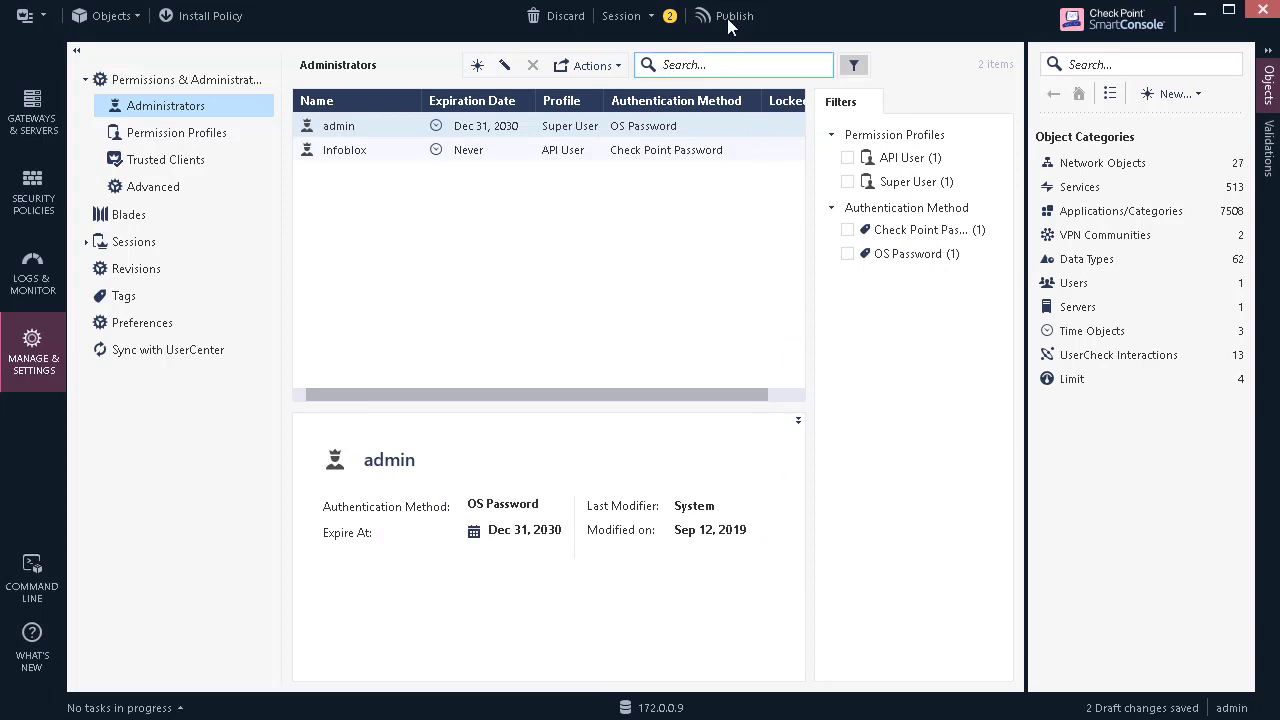
{"action": "left_click", "coordinate": [727, 16]}
{"action": "left_click", "coordinate": [771, 512]}
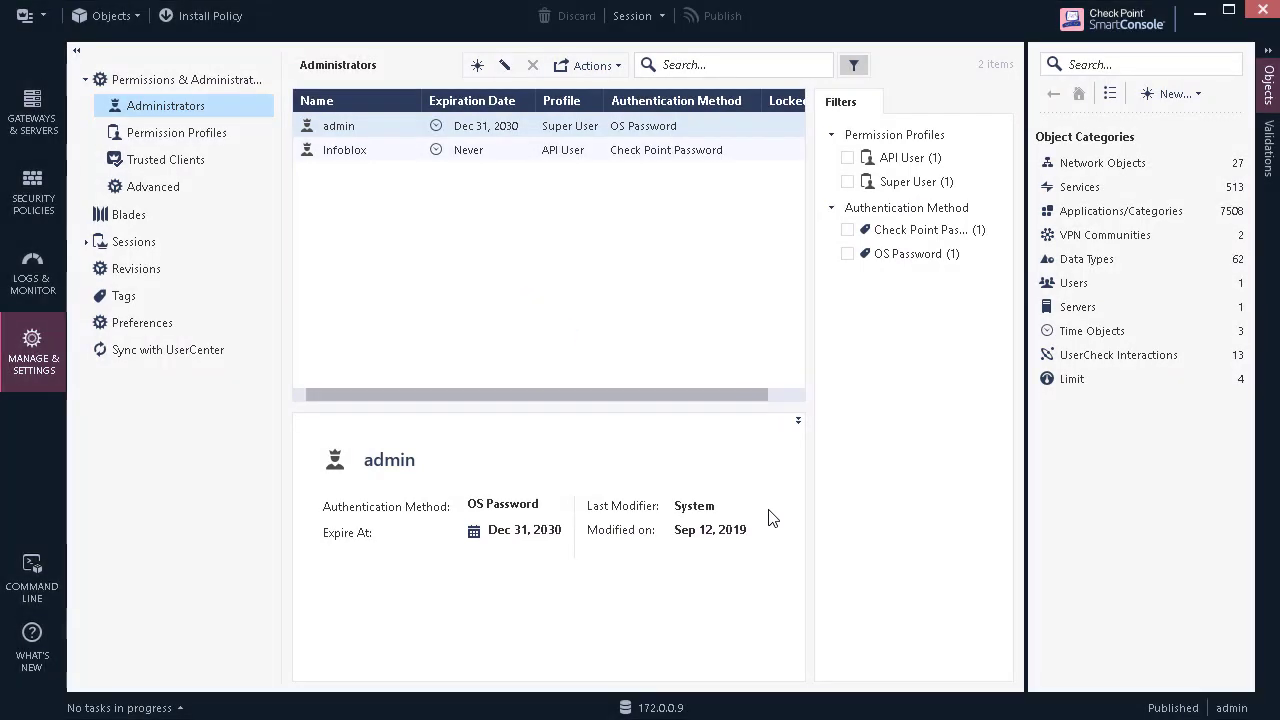
Step: List the network groups under Network Objects > Groups > Network Groups
{"action": "left_click", "coordinate": [1153, 163]}
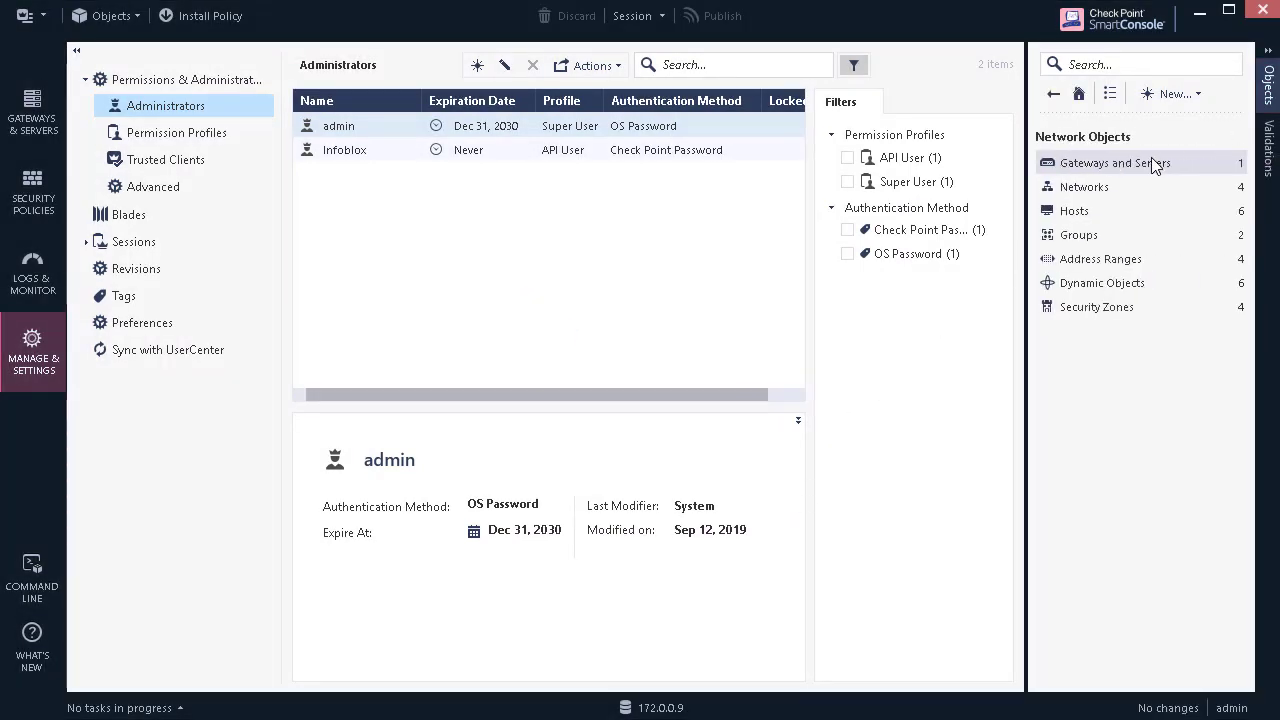
{"action": "left_click", "coordinate": [1150, 236]}
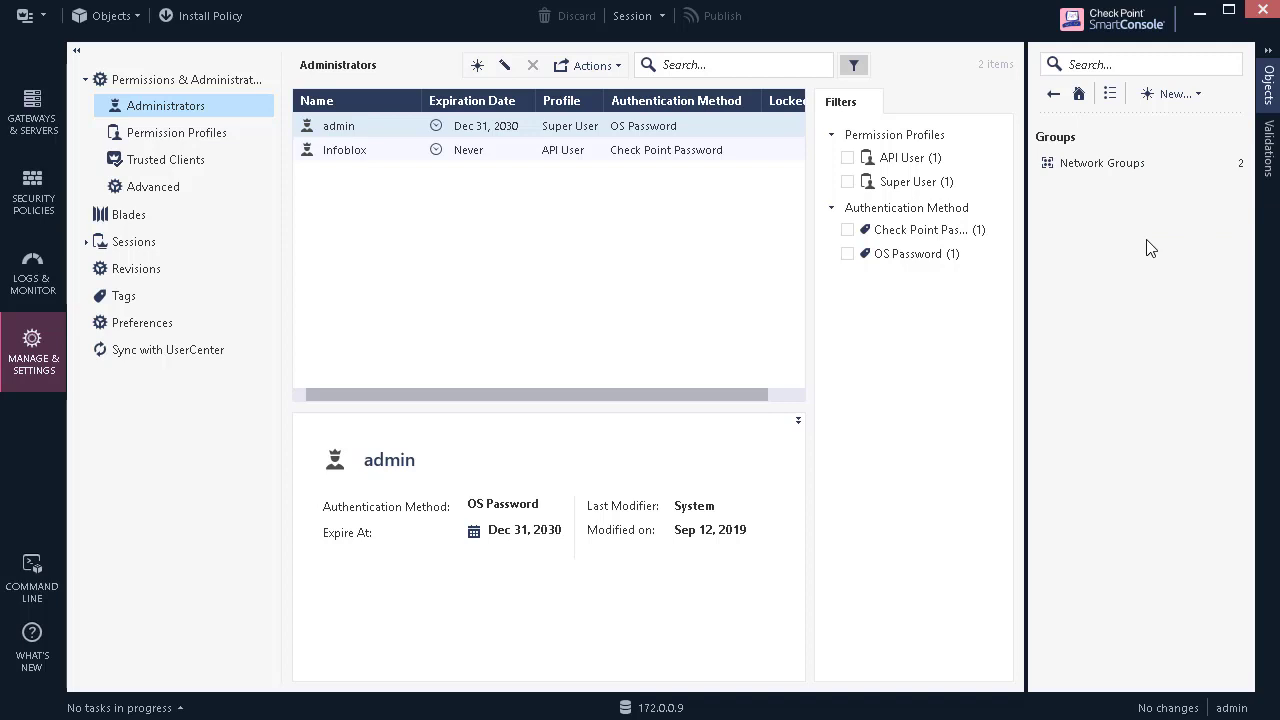
{"action": "left_click", "coordinate": [1151, 161]}
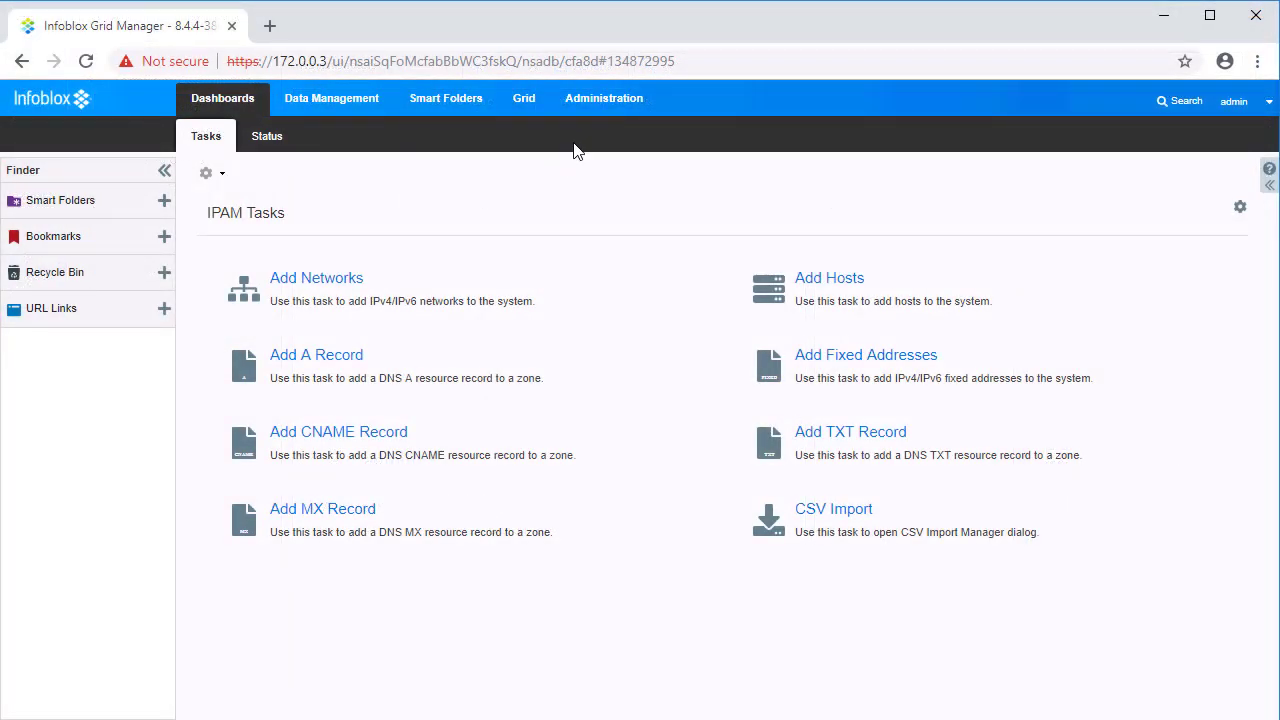
Step: Open the Extensible Attributes list and scroll through the CP_ attributes
{"action": "left_click", "coordinate": [600, 100]}
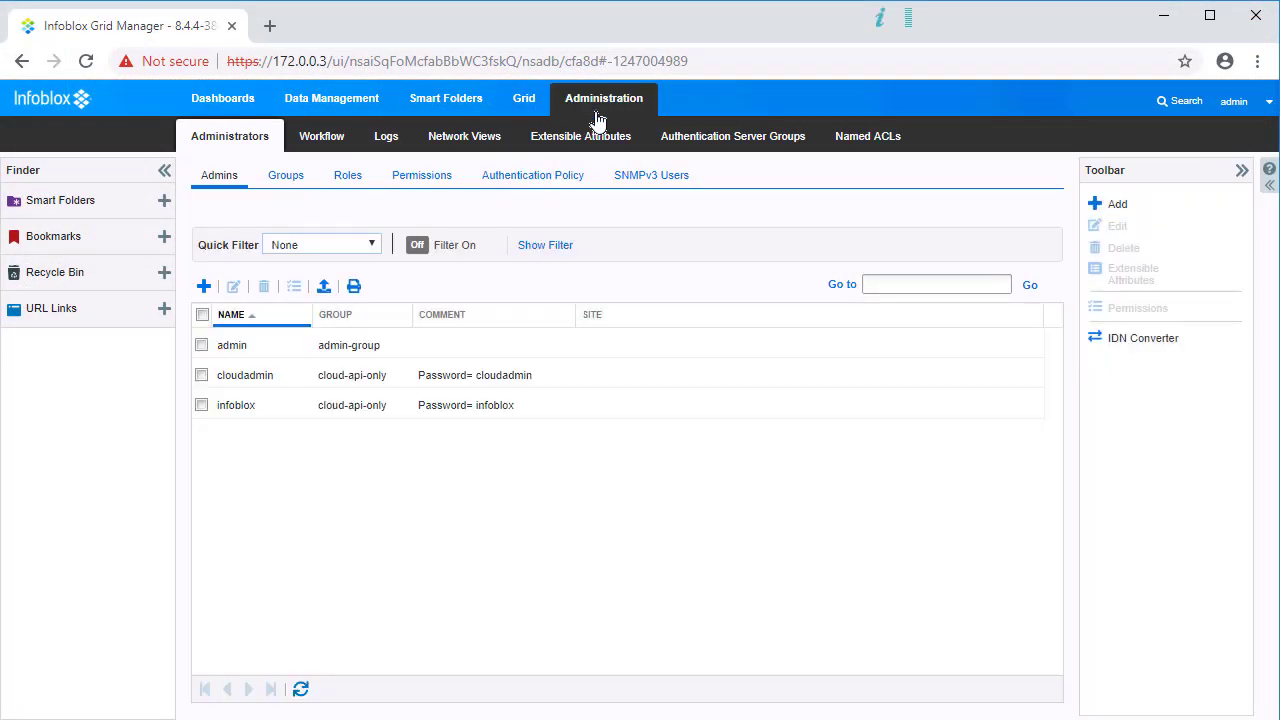
{"action": "left_click", "coordinate": [591, 140]}
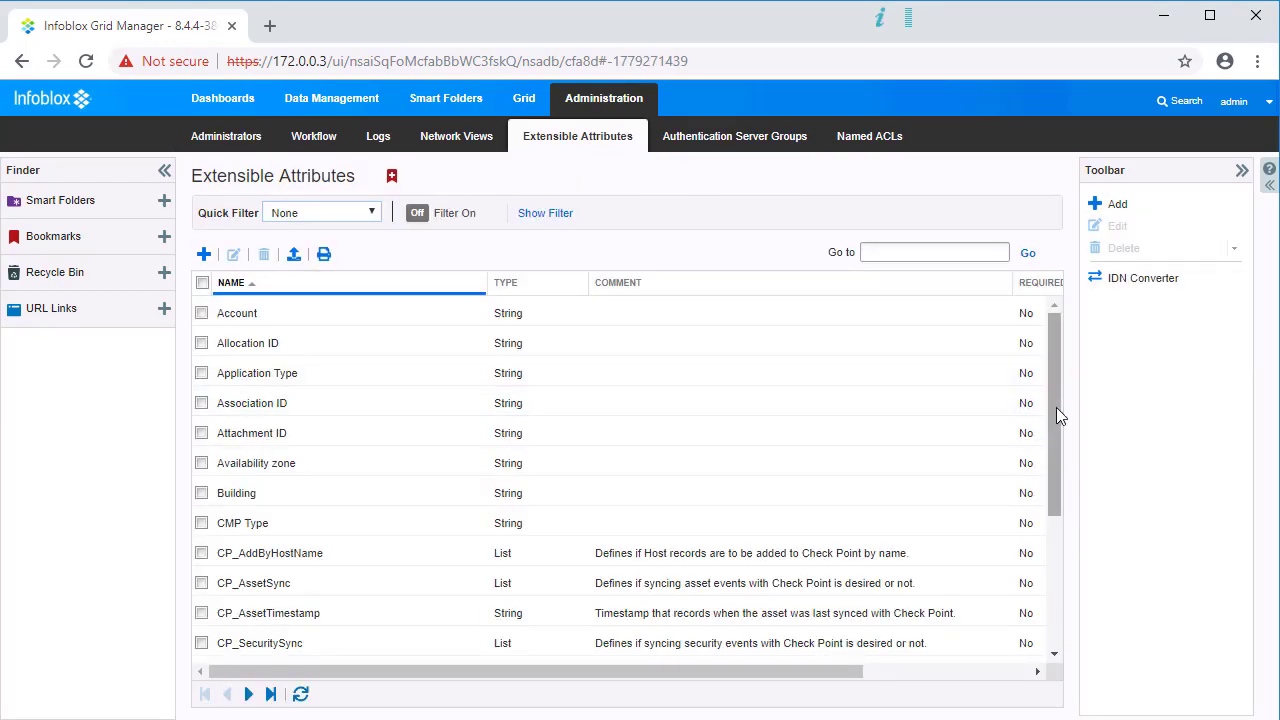
{"action": "left_click_drag", "start_coordinate": [1056, 407], "coordinate": [1055, 478]}
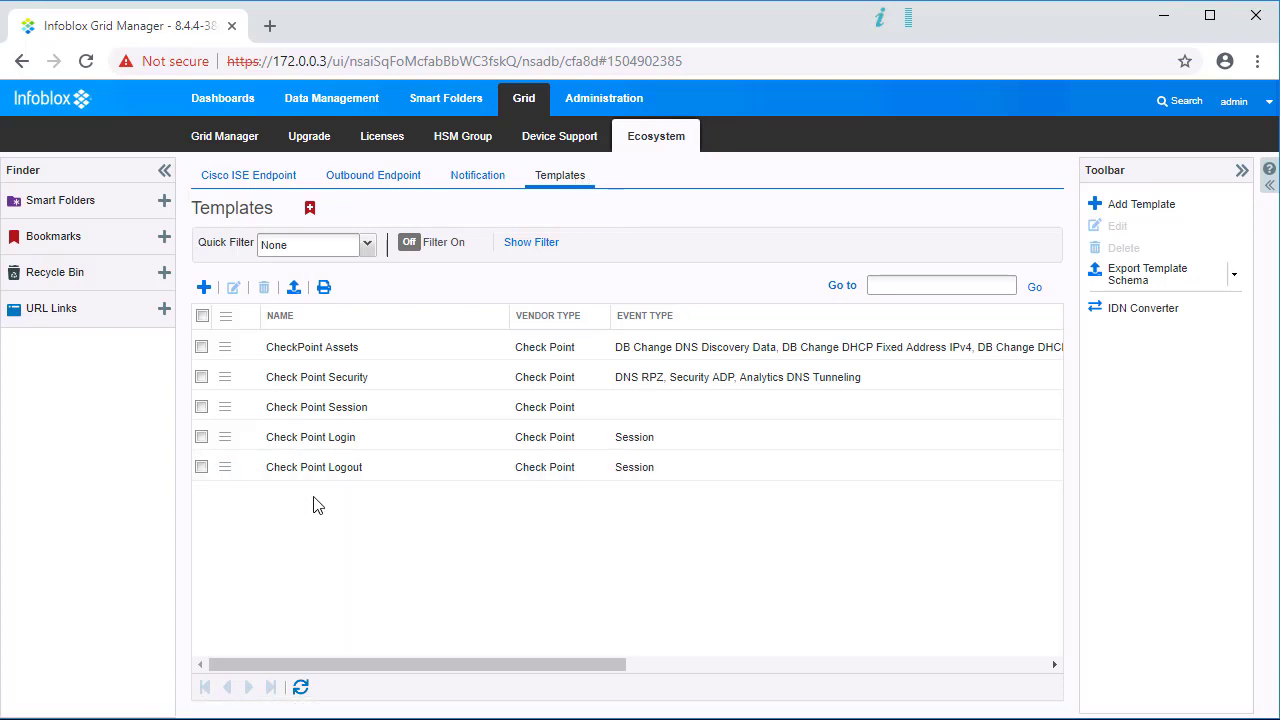
Step: Edit the CheckPoint Assets template, scroll its JSON contents, then close it
{"action": "left_click", "coordinate": [201, 347]}
{"action": "left_click", "coordinate": [200, 347]}
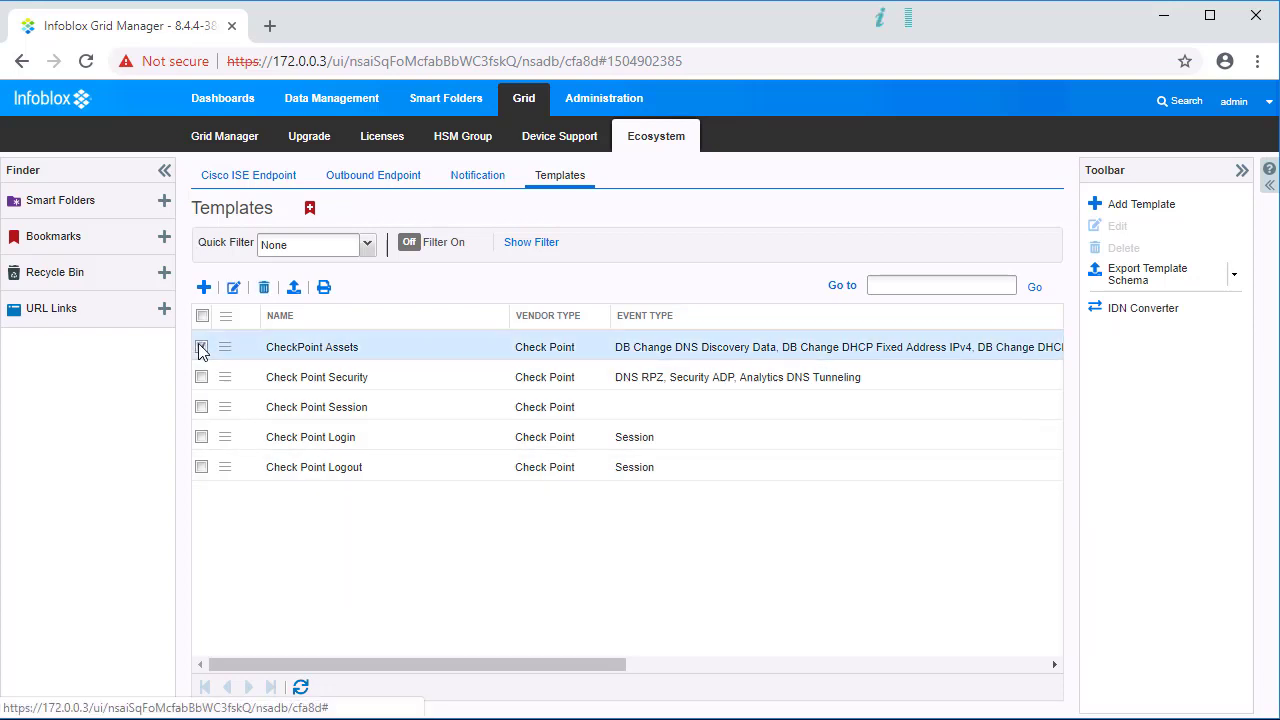
{"action": "left_click", "coordinate": [235, 290]}
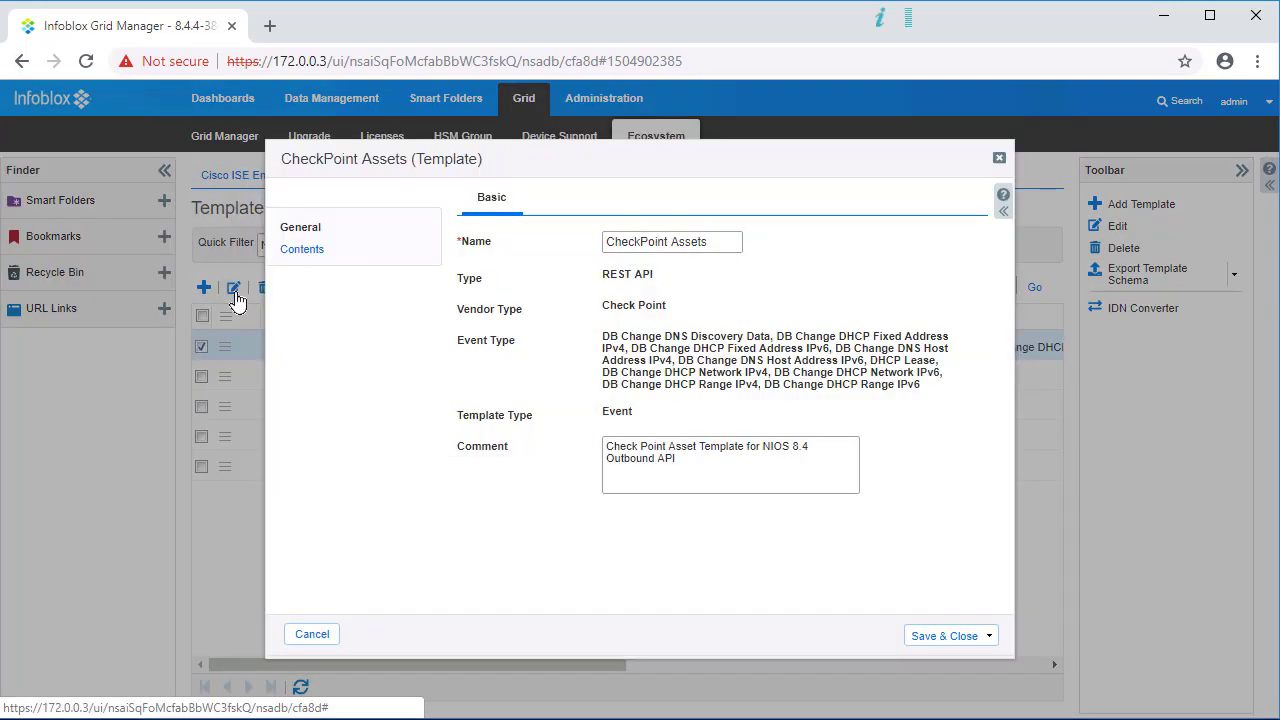
{"action": "left_click", "coordinate": [298, 250]}
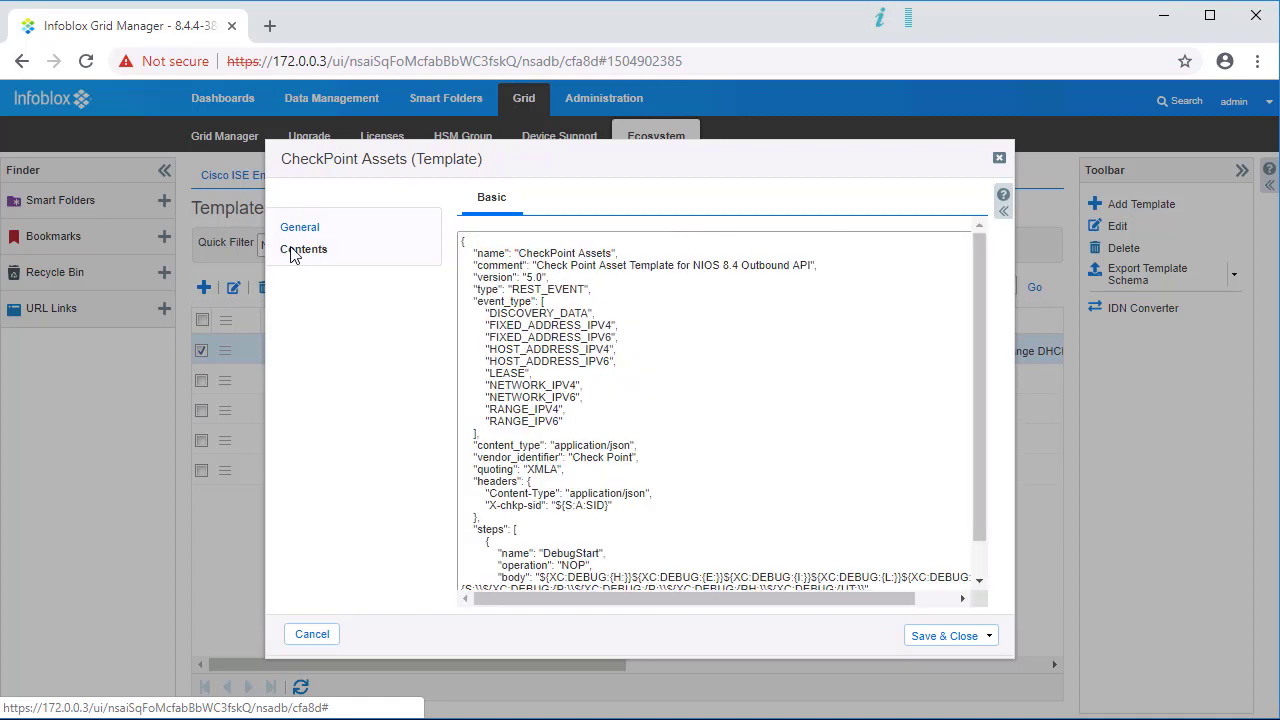
{"action": "mouse_move", "coordinate": [983, 270]}
{"action": "left_mouse_down"}
{"action": "mouse_move", "coordinate": [979, 327]}
{"action": "mouse_move", "coordinate": [985, 282]}
{"action": "left_mouse_up"}
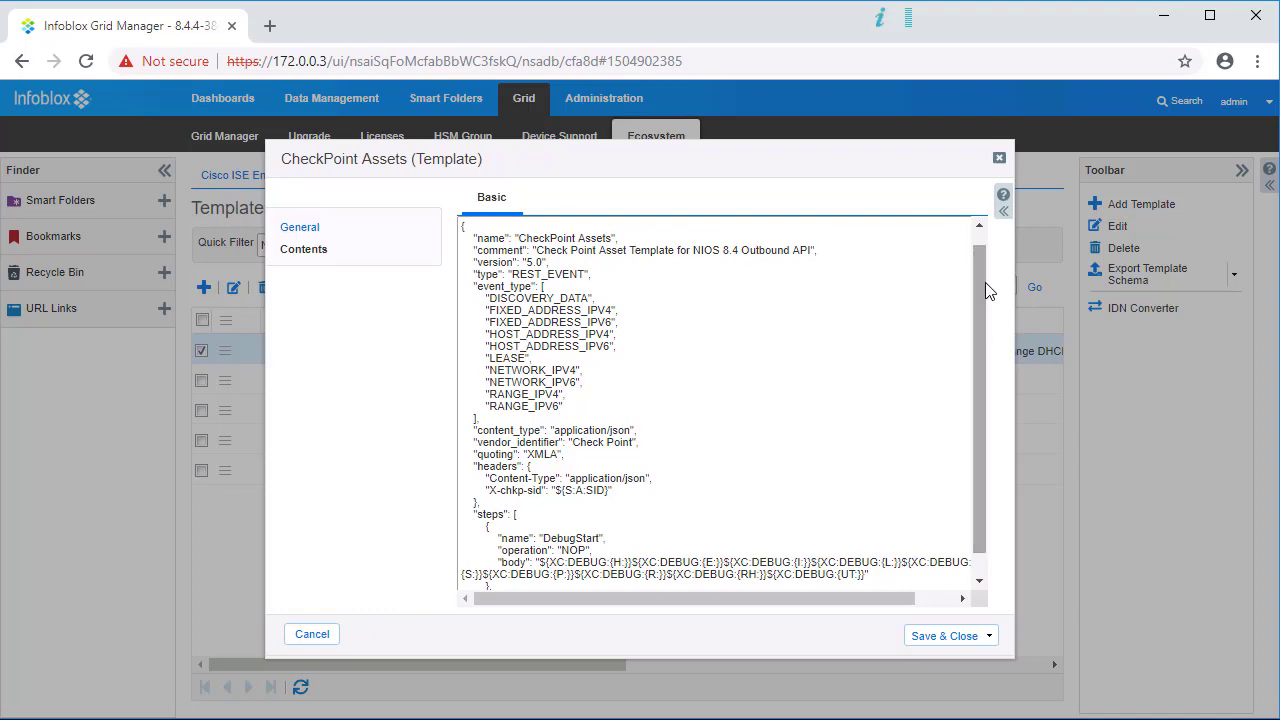
{"action": "left_click", "coordinate": [331, 638]}
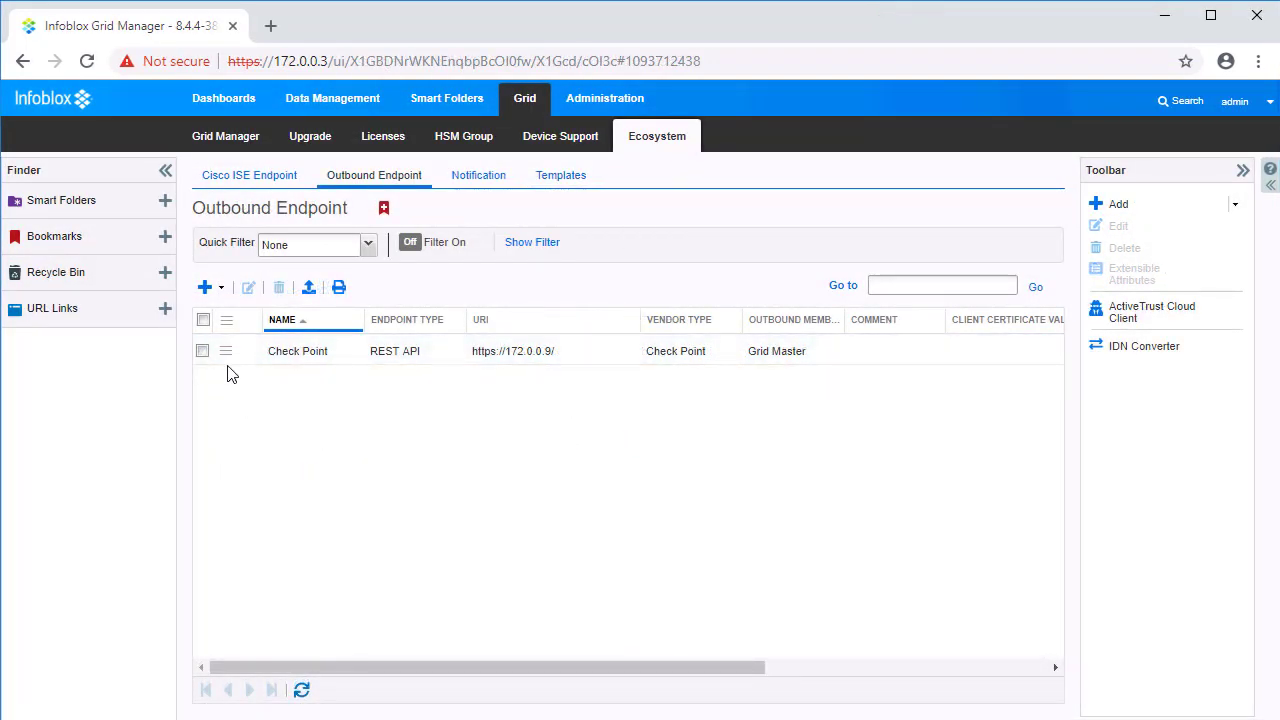
{"action": "left_click", "coordinate": [226, 351]}
{"action": "left_click", "coordinate": [284, 315]}
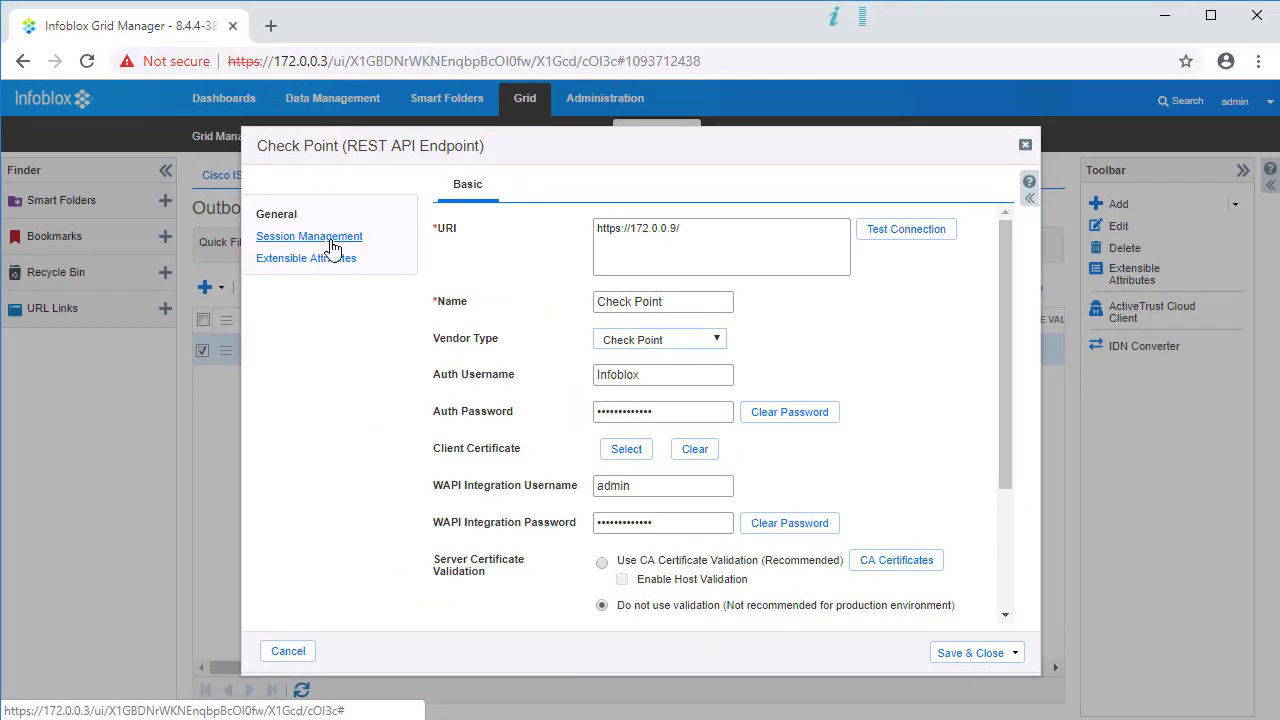
{"action": "left_click", "coordinate": [330, 240]}
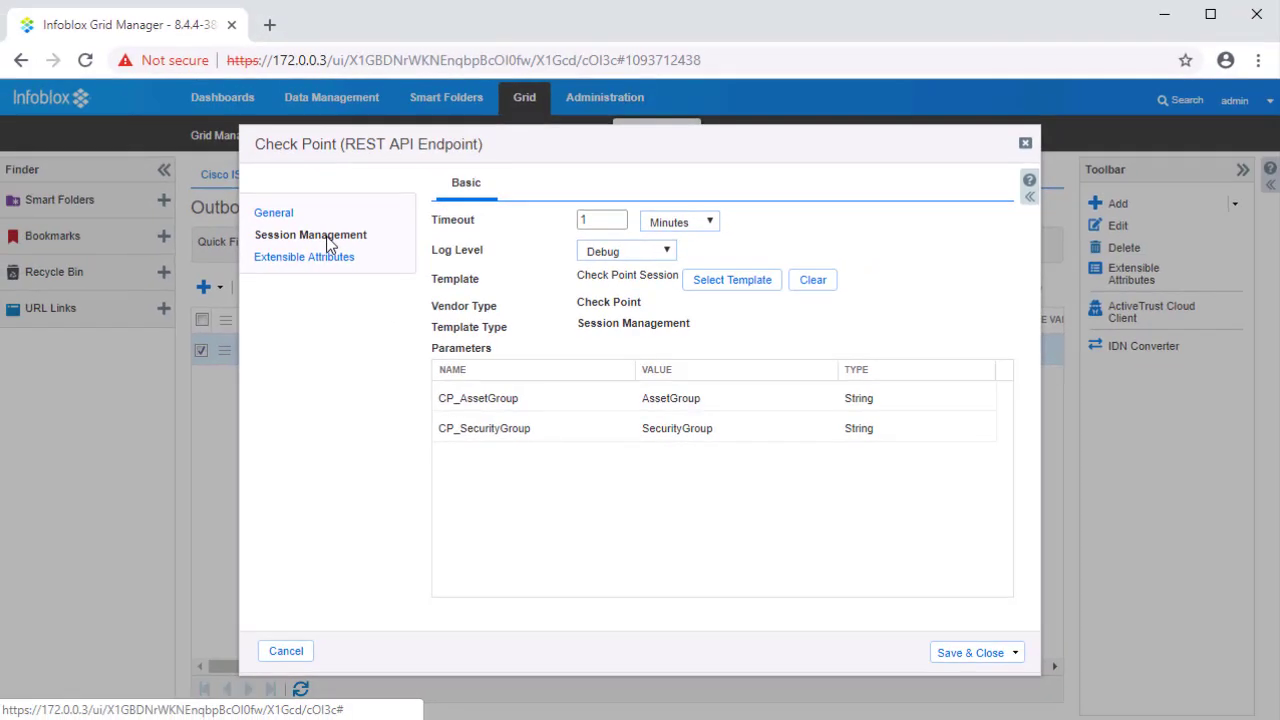
{"action": "left_click", "coordinate": [296, 651]}
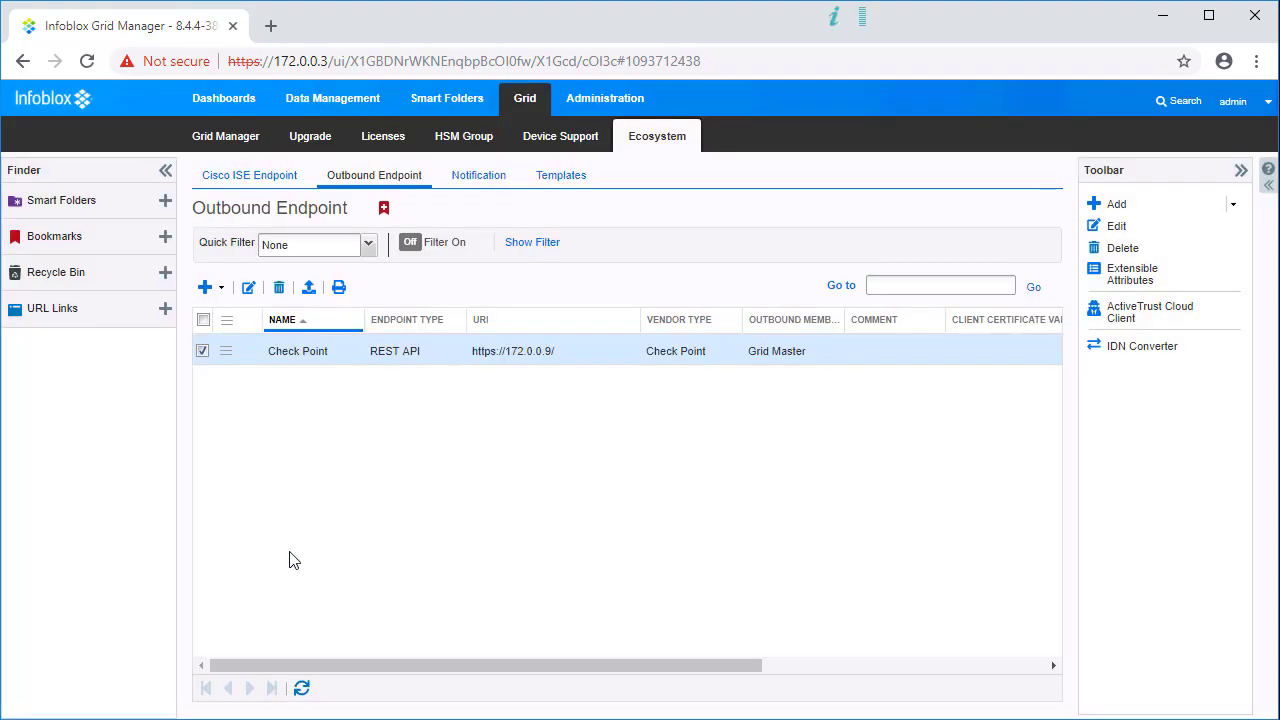
Step: Edit the CP_Network_IPv4 notification and review its Rules and Templates pages
{"action": "left_click", "coordinate": [226, 353]}
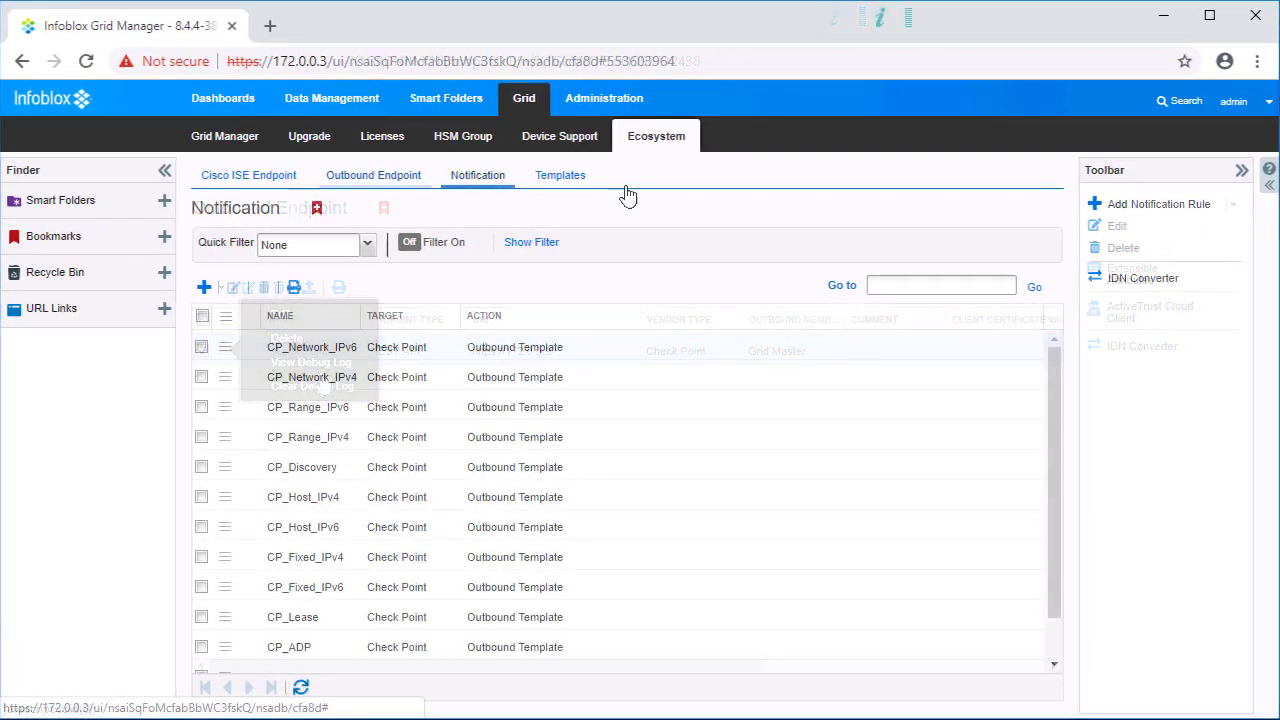
{"action": "mouse_move", "coordinate": [1055, 414]}
{"action": "left_mouse_down"}
{"action": "mouse_move", "coordinate": [1059, 500]}
{"action": "mouse_move", "coordinate": [1055, 390]}
{"action": "left_mouse_up"}
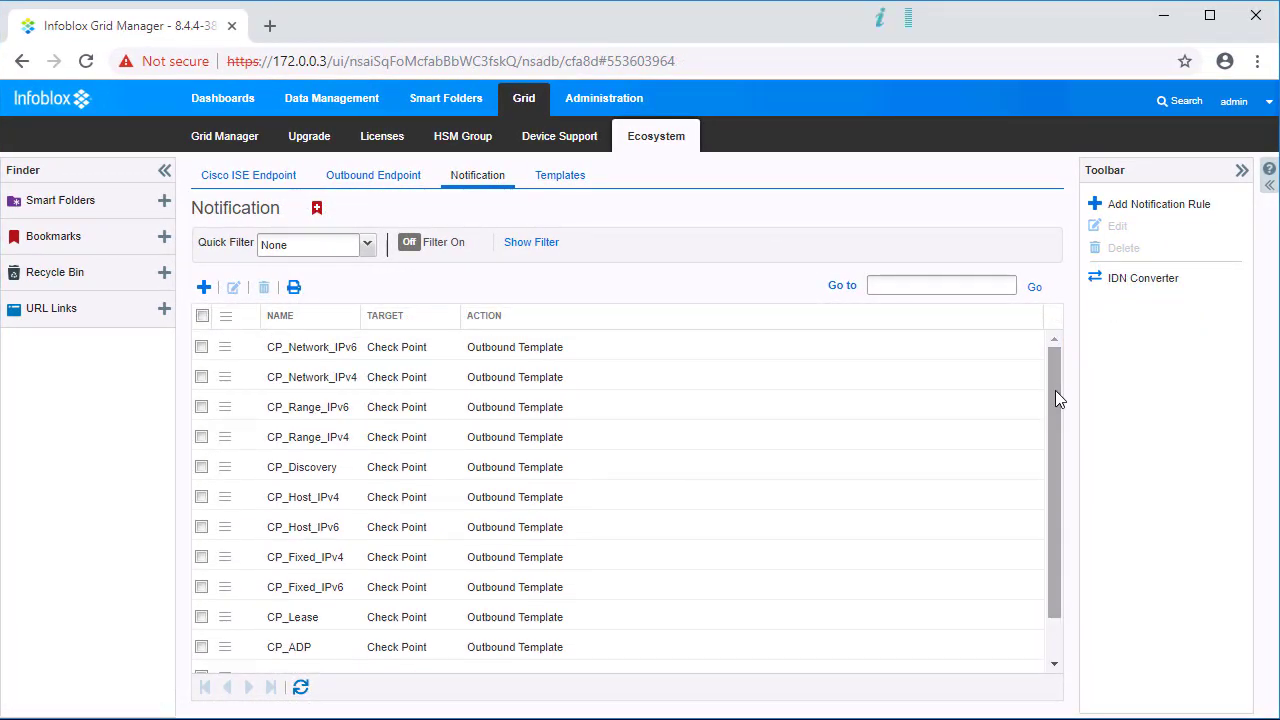
{"action": "left_click", "coordinate": [201, 378]}
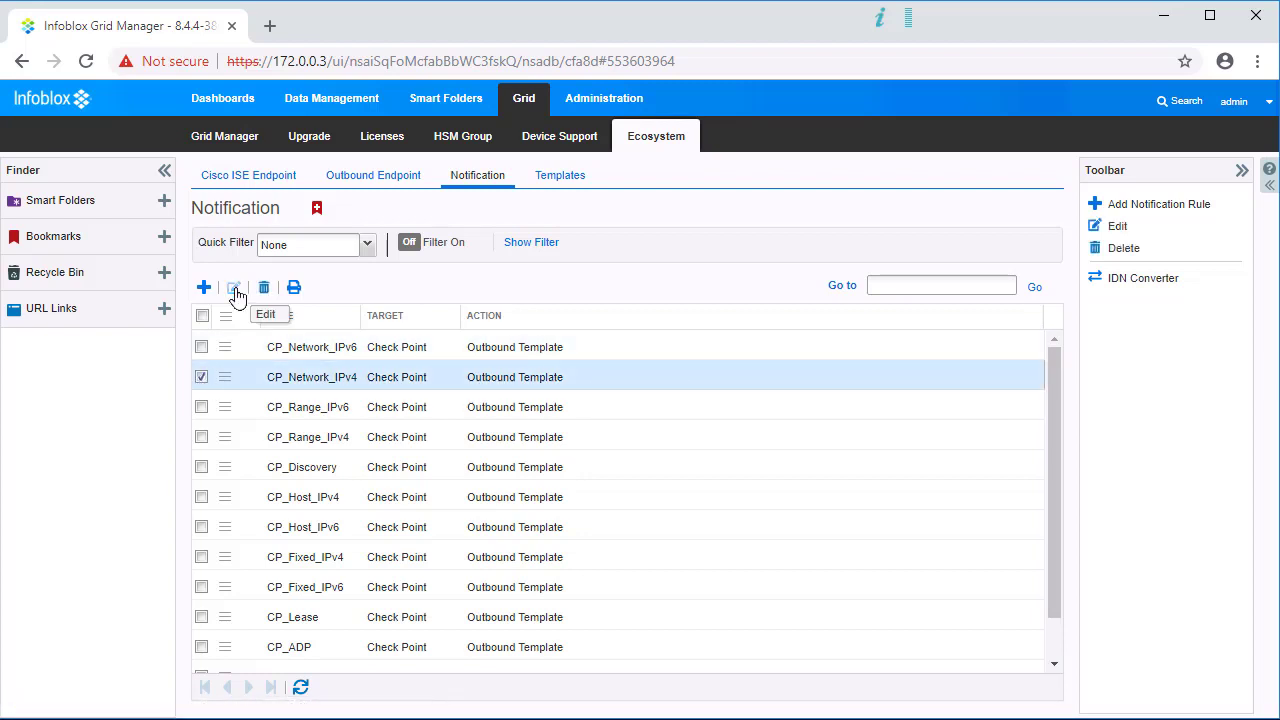
{"action": "left_click", "coordinate": [234, 289]}
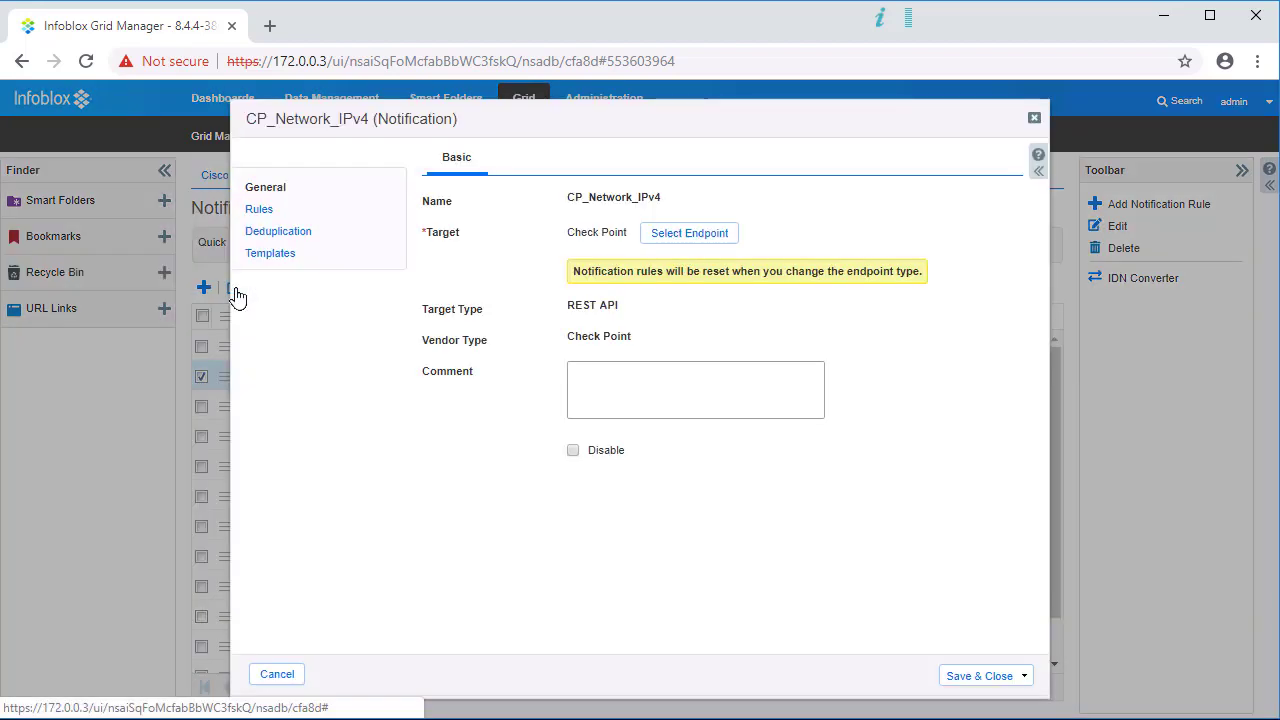
{"action": "left_click", "coordinate": [260, 210]}
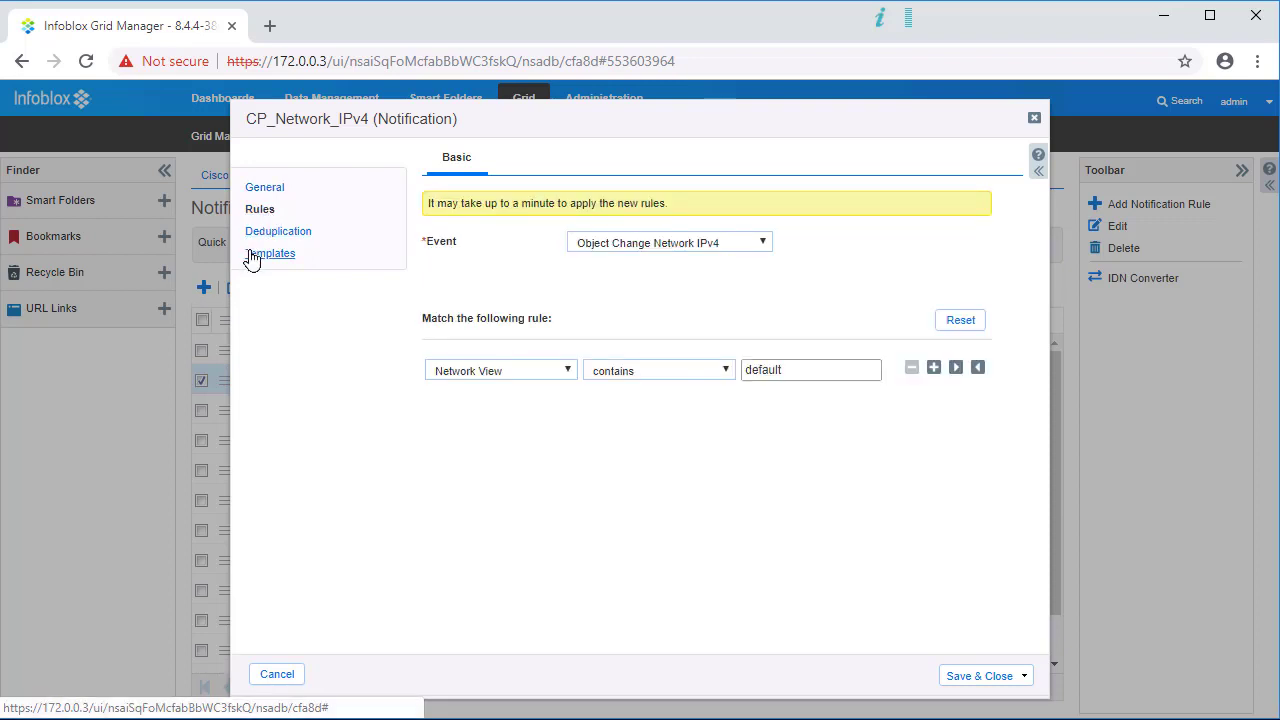
{"action": "left_click", "coordinate": [252, 256]}
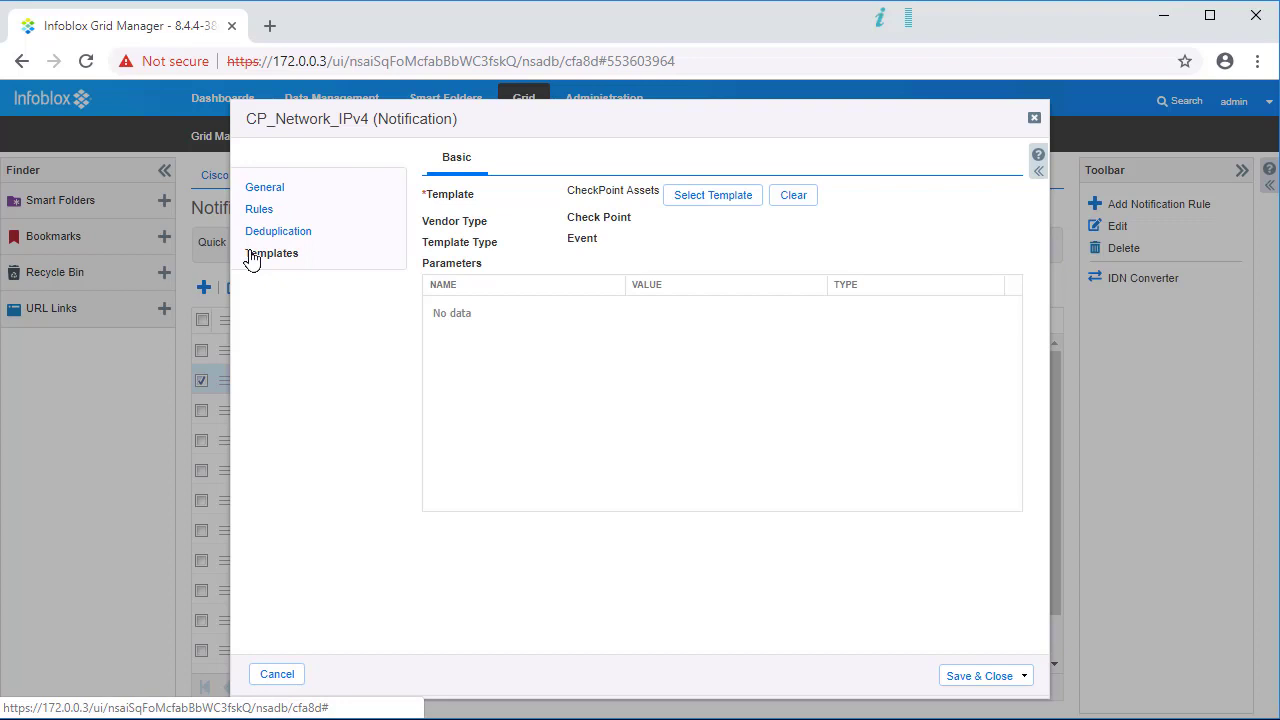